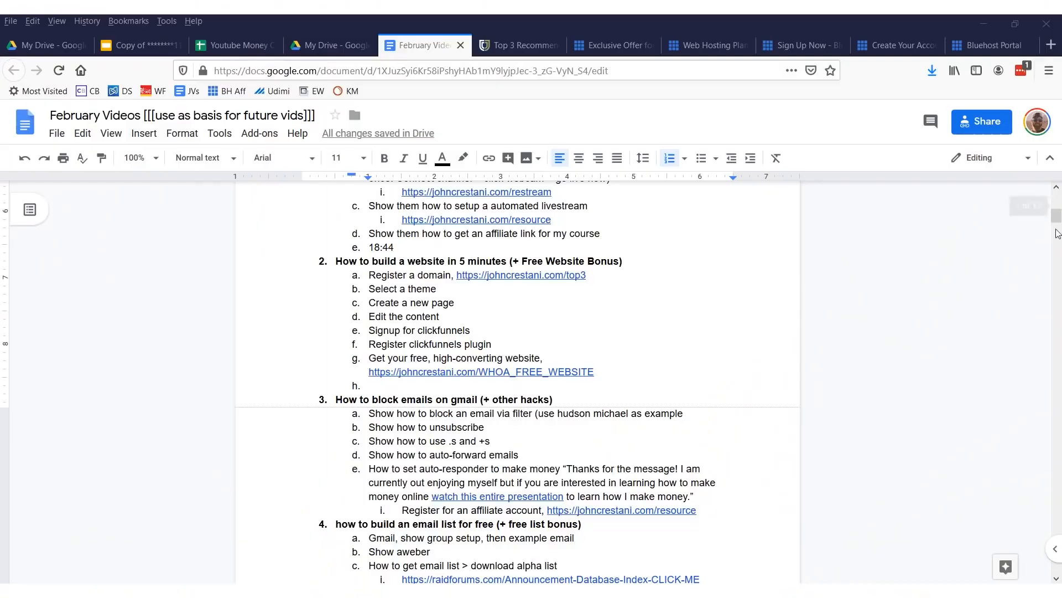
- Open the recommended website hosting providers page and follow its Bluehost signup link
{"action": "left_click", "coordinate": [520, 50]}
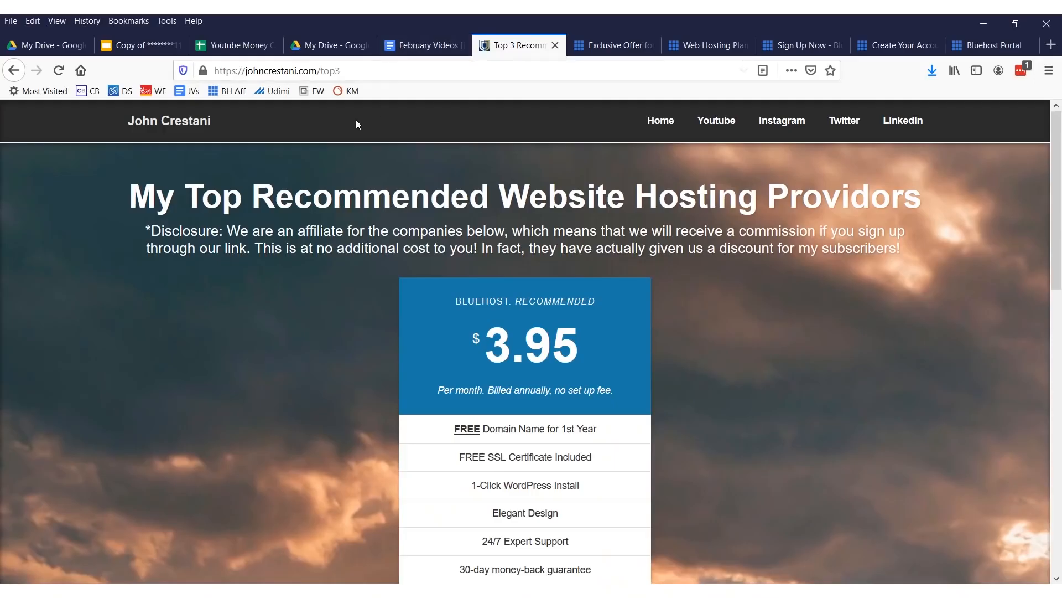
{"action": "scroll", "coordinate": [356, 122], "scroll_direction": "down", "scroll_amount": 4}
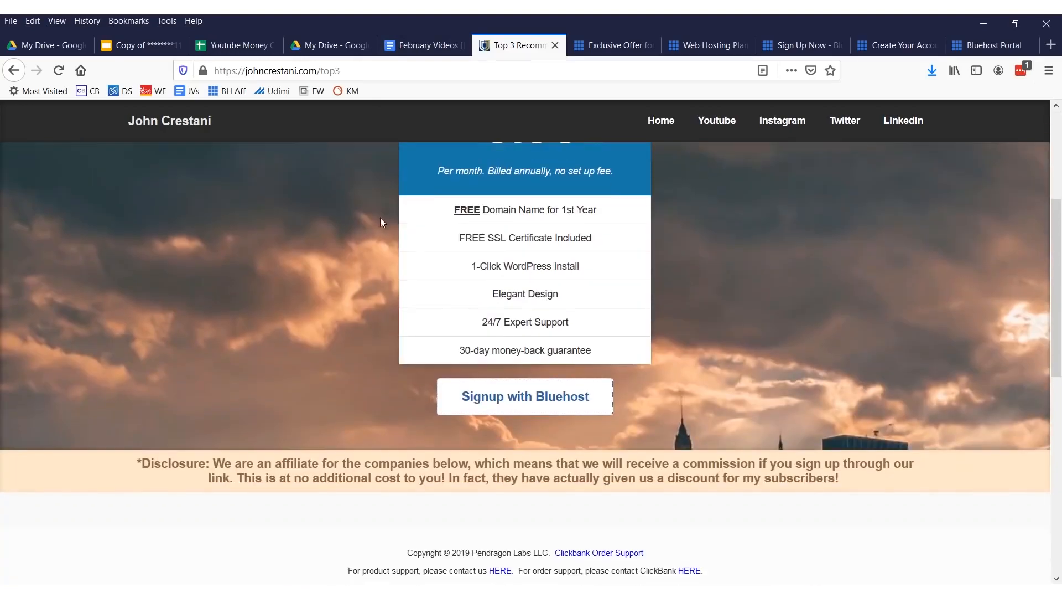
{"action": "scroll", "coordinate": [523, 387], "scroll_direction": "up", "scroll_amount": 2}
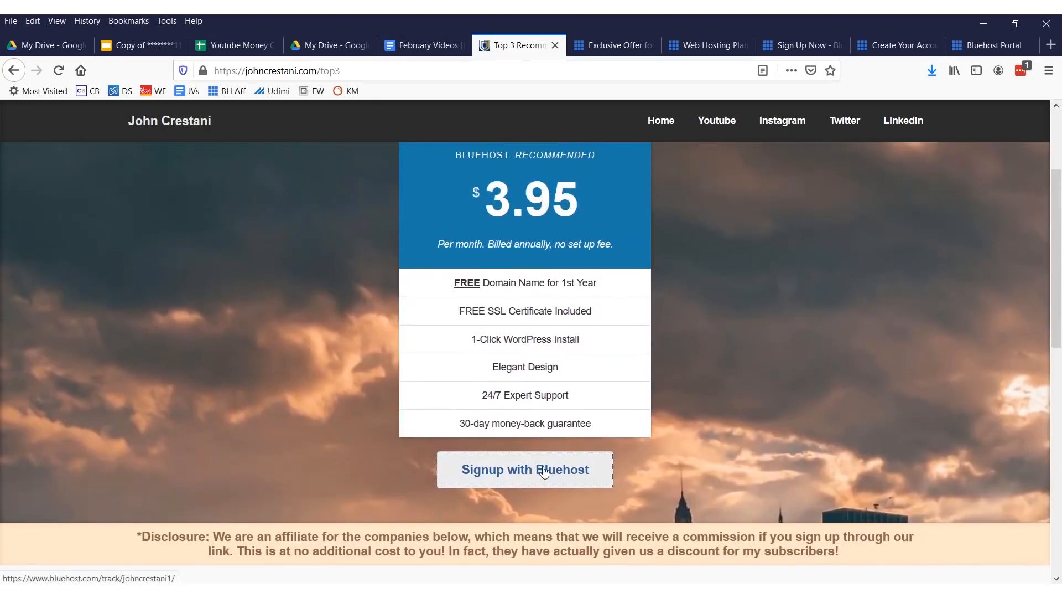
{"action": "left_click", "coordinate": [544, 471]}
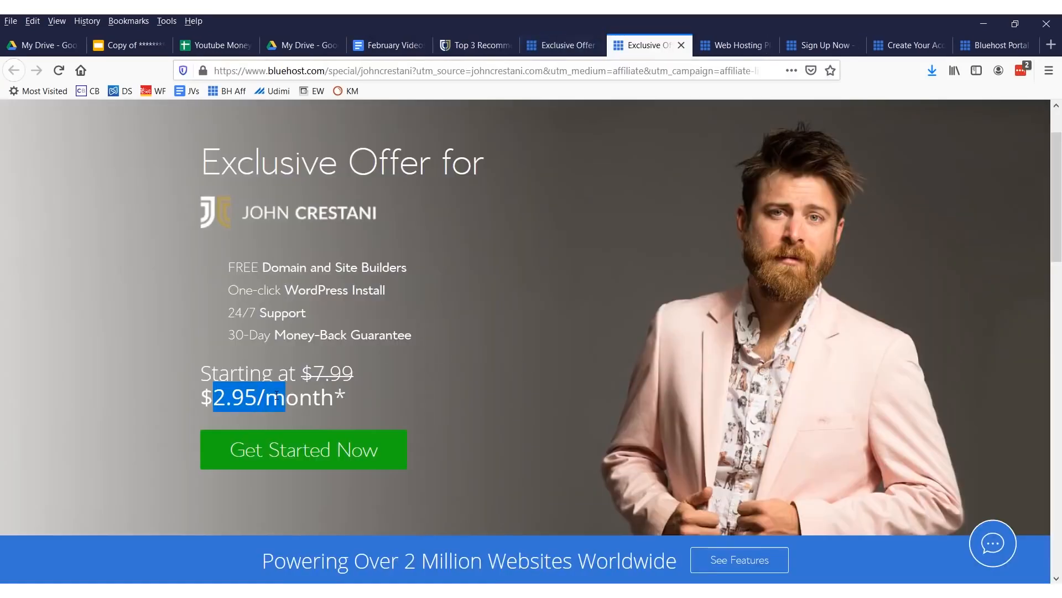
- Review the free domain feature and the monthly starting price in the exclusive Bluehost offer
{"action": "left_click", "coordinate": [317, 408]}
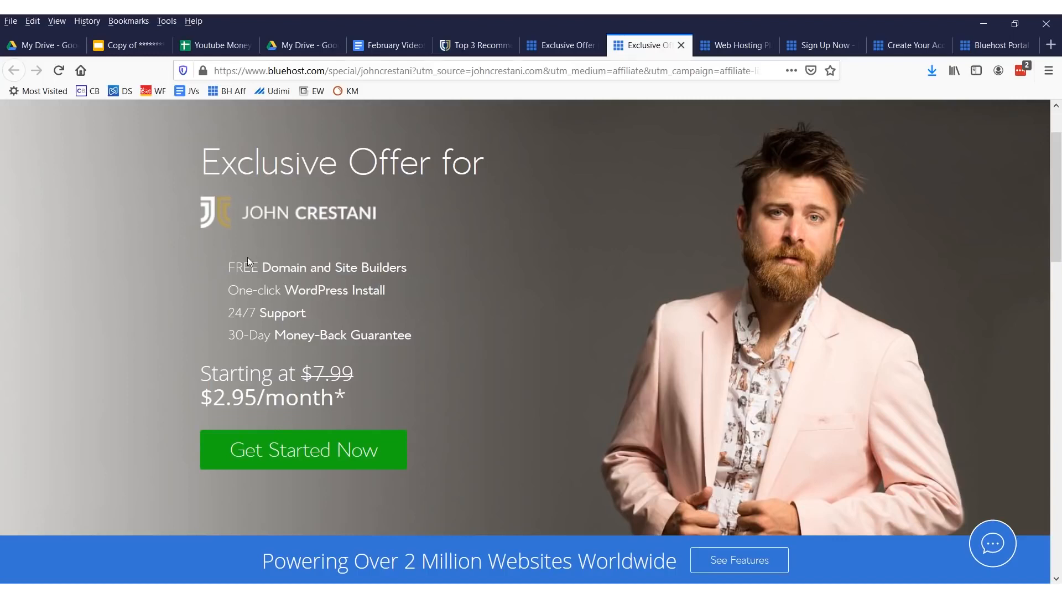
{"action": "left_click_drag", "start_coordinate": [246, 268], "coordinate": [450, 278]}
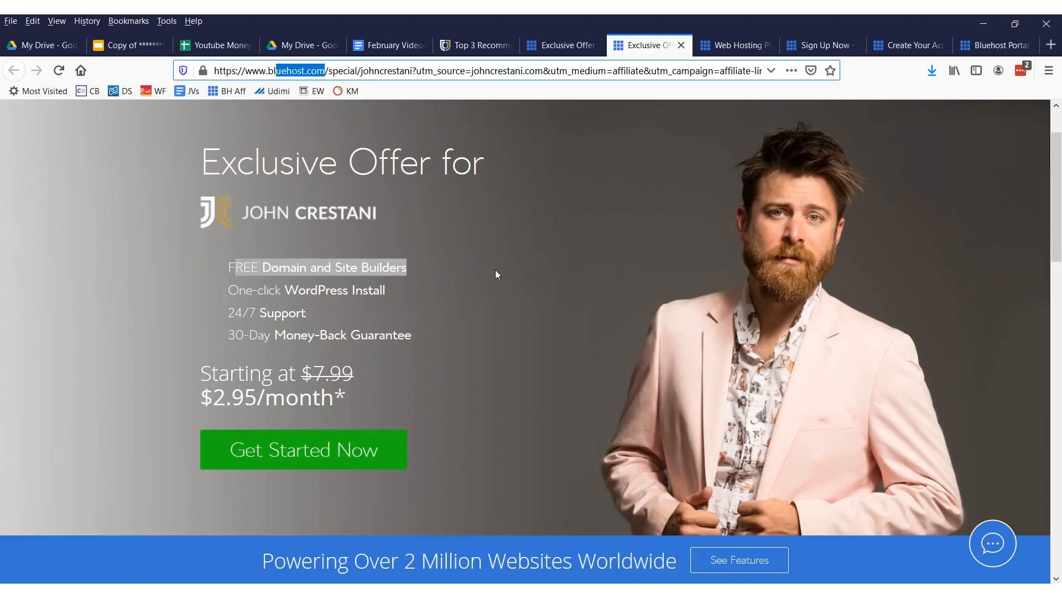
{"action": "left_click_drag", "start_coordinate": [200, 388], "coordinate": [357, 416]}
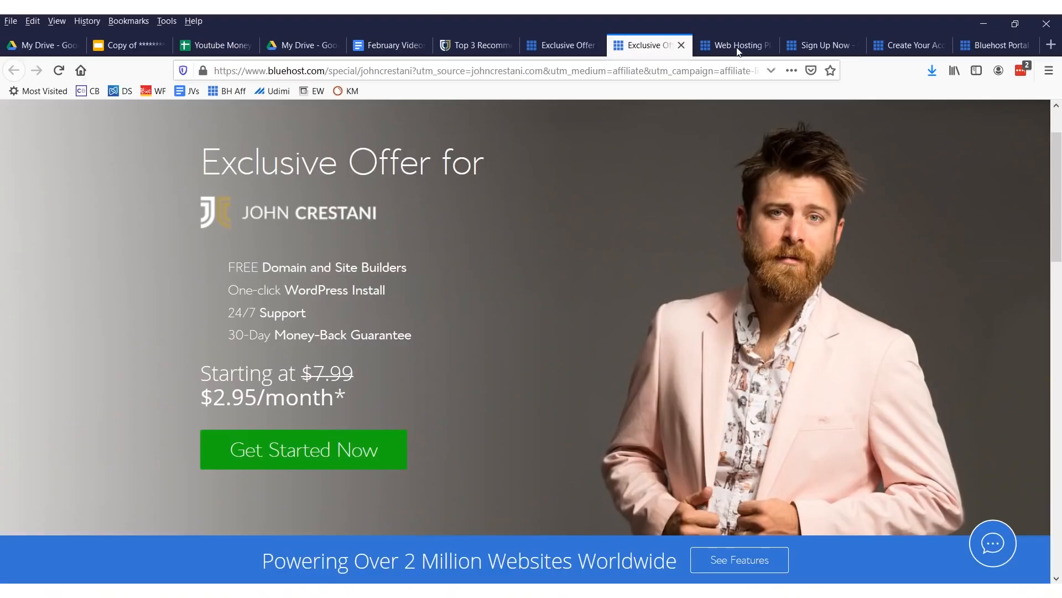
- View the hosting plan selection page and compare the features of the basic, plus and choice plus plans
{"action": "left_click", "coordinate": [737, 48]}
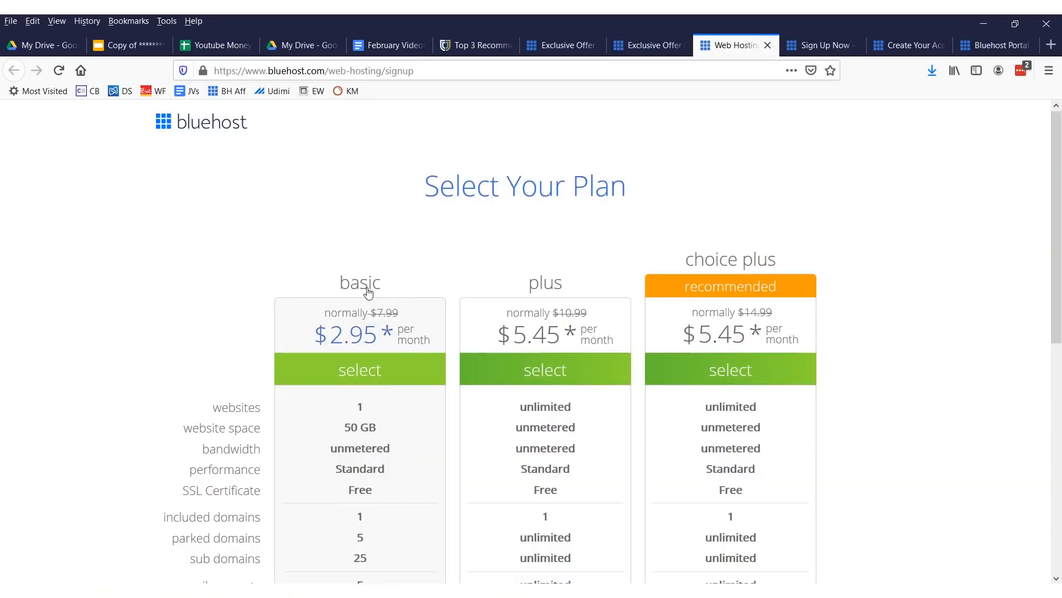
{"action": "scroll", "coordinate": [387, 301], "scroll_direction": "down", "scroll_amount": 3}
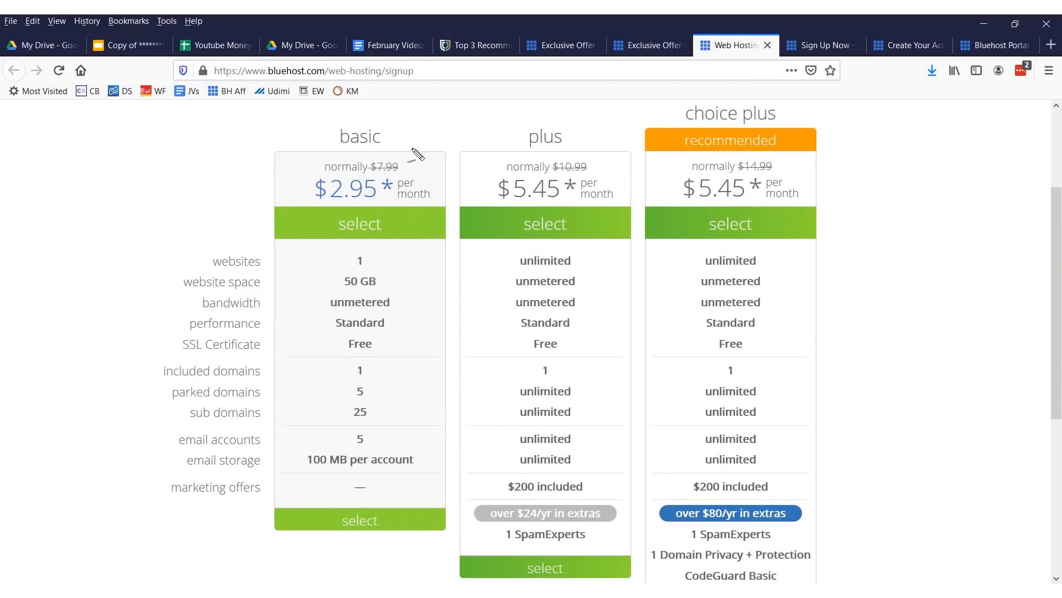
{"action": "left_click_drag", "start_coordinate": [159, 122], "coordinate": [126, 581]}
{"action": "scroll", "coordinate": [387, 332], "scroll_direction": "down", "scroll_amount": 6}
- On the domain setup page, submit ilovehedgehogs.com as the new domain
{"action": "left_click", "coordinate": [825, 45]}
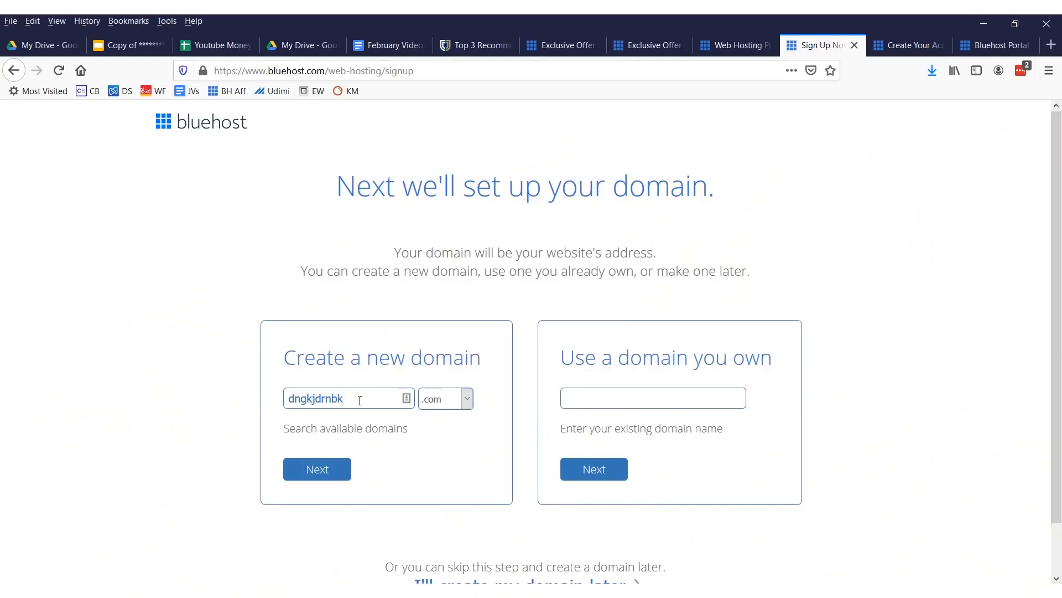
{"action": "type", "text": "ilovehedgehogs"}
{"action": "left_click", "coordinate": [325, 478]}
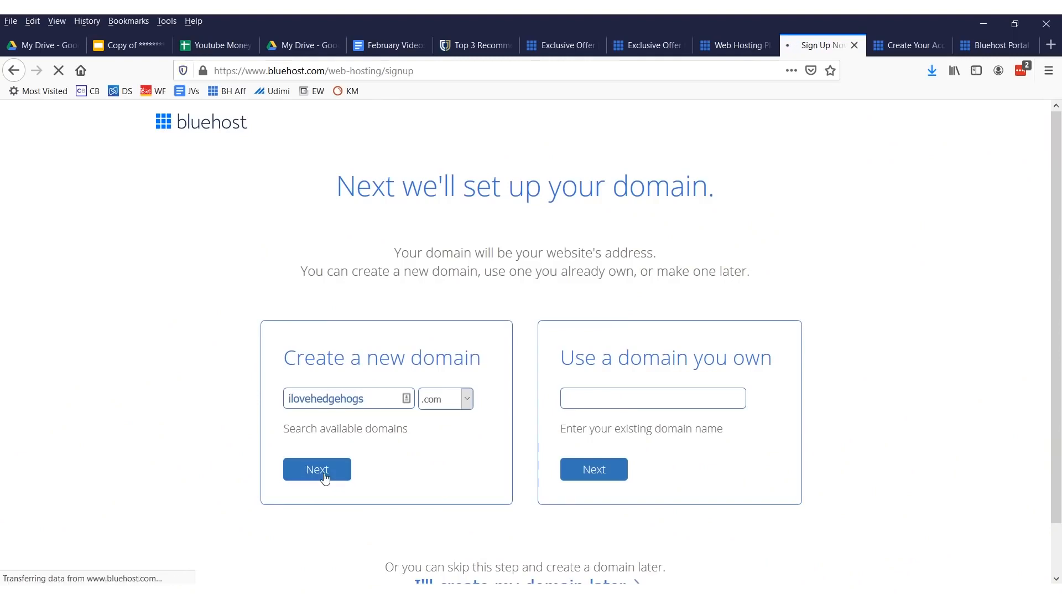
- Return to the domain form, extend the new domain name to ilovehedgehogsdoyou.com and submit it
{"action": "left_click", "coordinate": [14, 70]}
{"action": "left_click", "coordinate": [387, 390]}
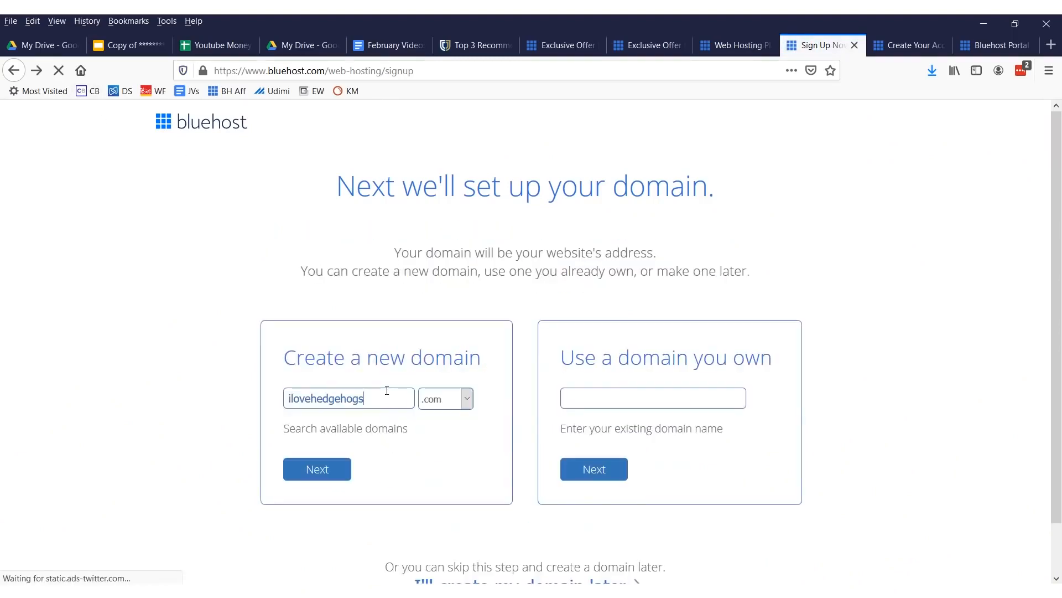
{"action": "type", "text": "doyou"}
{"action": "left_click", "coordinate": [317, 469]}
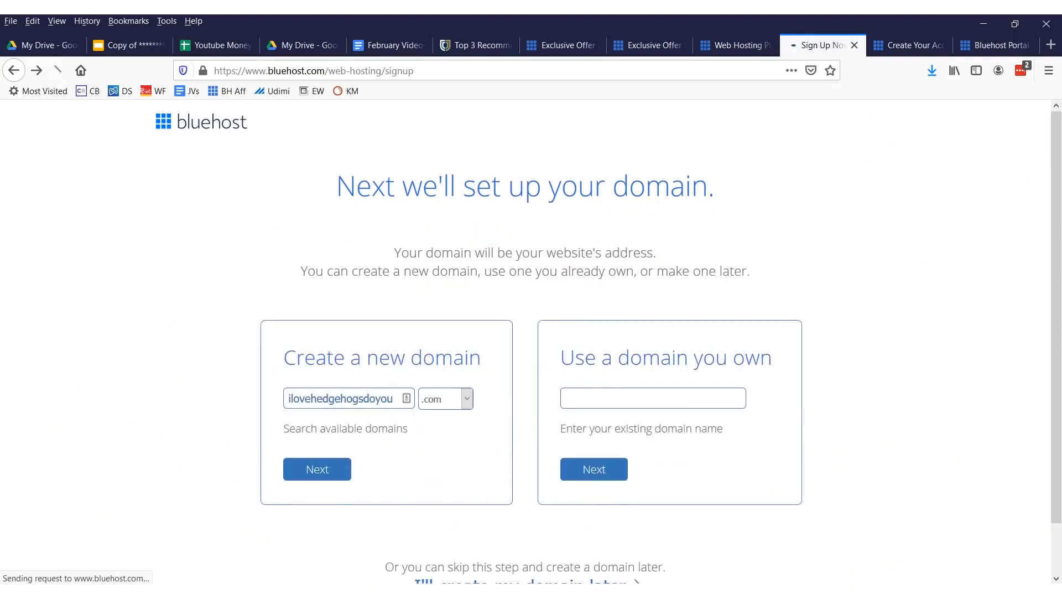
- Examine the account creation page, from the domain availability notice through the account information fields
{"action": "left_click_drag", "start_coordinate": [313, 260], "coordinate": [685, 337]}
{"action": "left_click", "coordinate": [659, 350]}
{"action": "scroll", "coordinate": [602, 320], "scroll_direction": "down", "scroll_amount": 5}
{"action": "scroll", "coordinate": [664, 310], "scroll_direction": "up", "scroll_amount": 5}
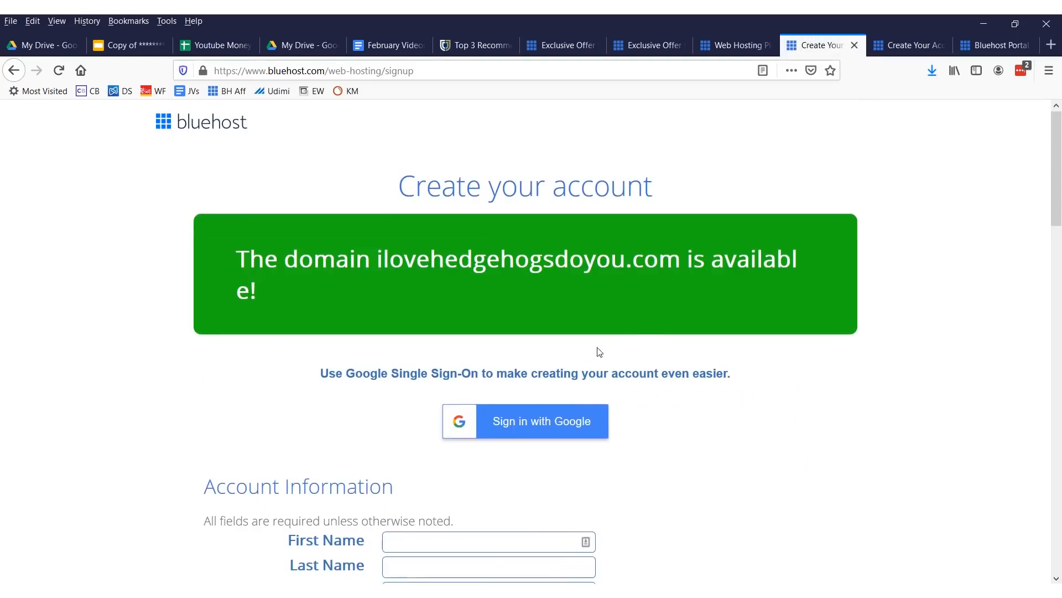
{"action": "scroll", "coordinate": [512, 365], "scroll_direction": "down", "scroll_amount": 6}
{"action": "left_click_drag", "start_coordinate": [405, 167], "coordinate": [755, 264]}
{"action": "left_click", "coordinate": [503, 255]}
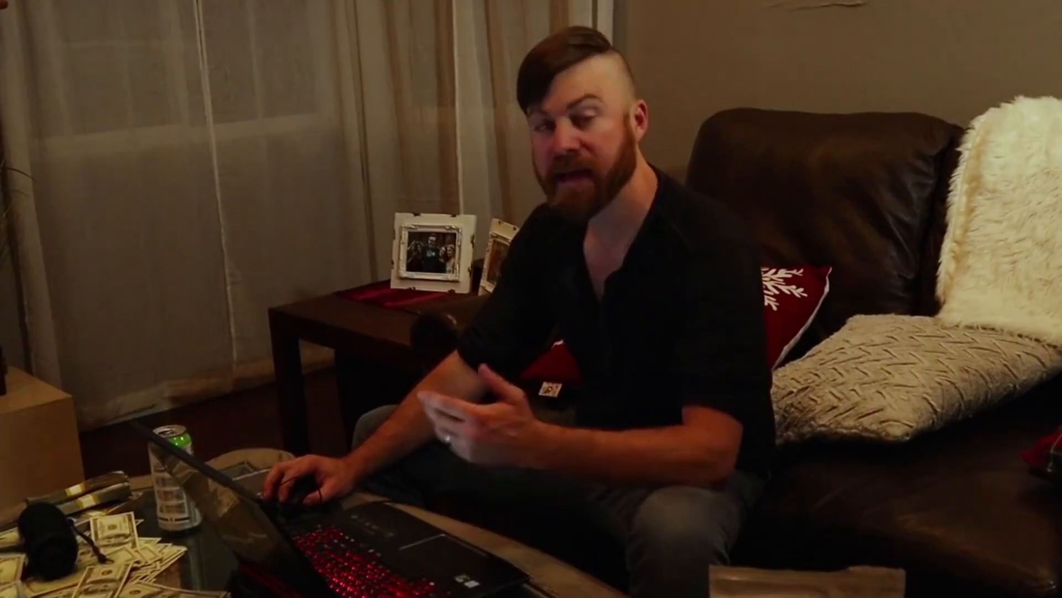
{"action": "left_click_drag", "start_coordinate": [219, 150], "coordinate": [182, 554]}
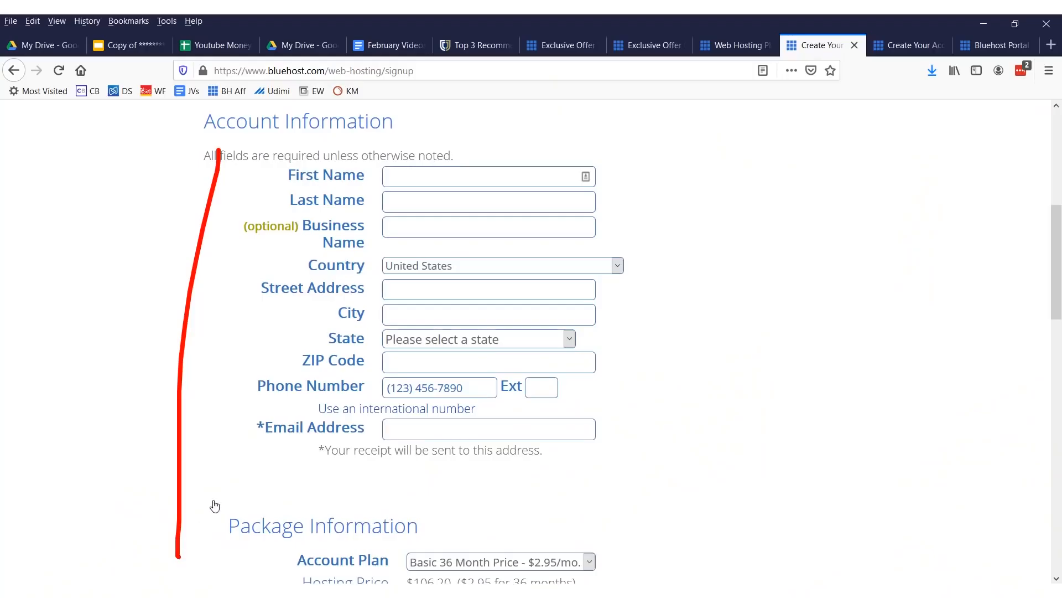
{"action": "key", "text": "Escape"}
- Switch the account plan to Basic 12 Month Price and set it back to Basic 36 Month Price - $2.95/mo
{"action": "scroll", "coordinate": [605, 441], "scroll_direction": "down", "scroll_amount": 6}
{"action": "left_click", "coordinate": [501, 197]}
{"action": "left_click", "coordinate": [522, 229]}
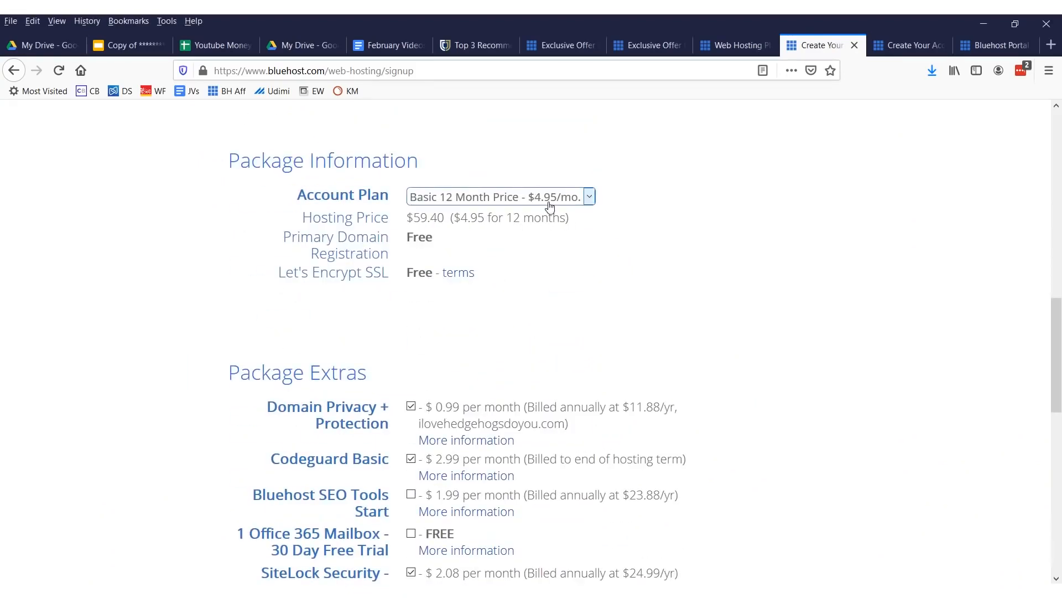
{"action": "left_click", "coordinate": [549, 197]}
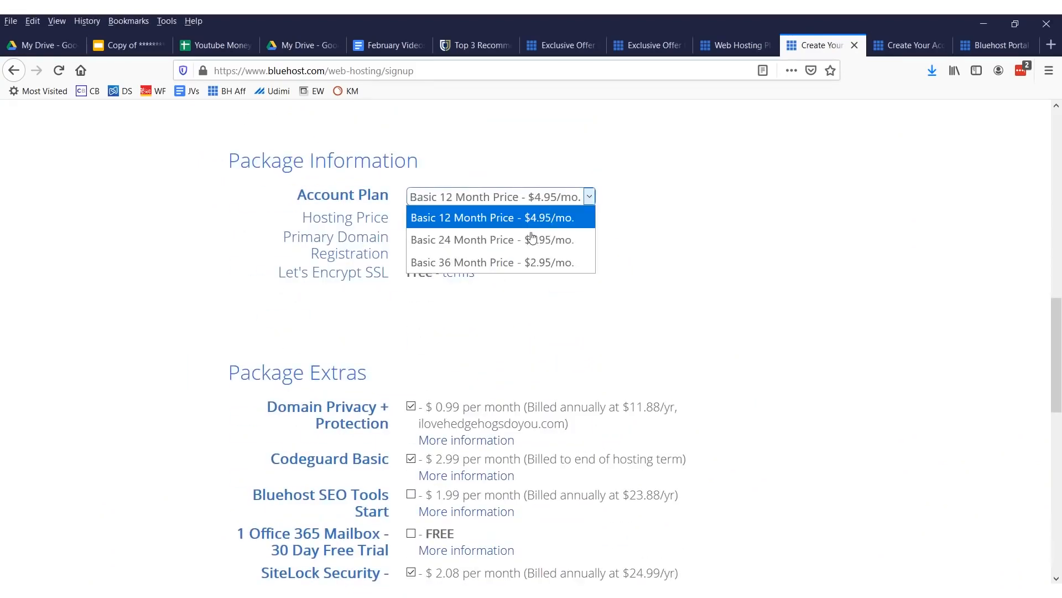
{"action": "left_click", "coordinate": [524, 262]}
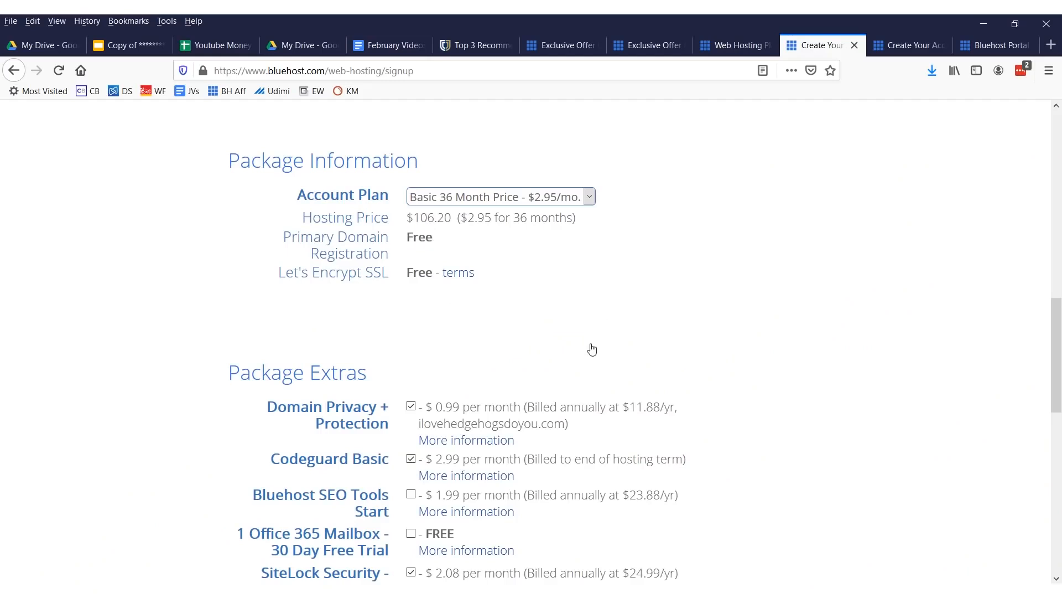
- Deselect the Codeguard Basic and SiteLock Security - Essential package extras and review the payment information section
{"action": "scroll", "coordinate": [456, 325], "scroll_direction": "down", "scroll_amount": 4}
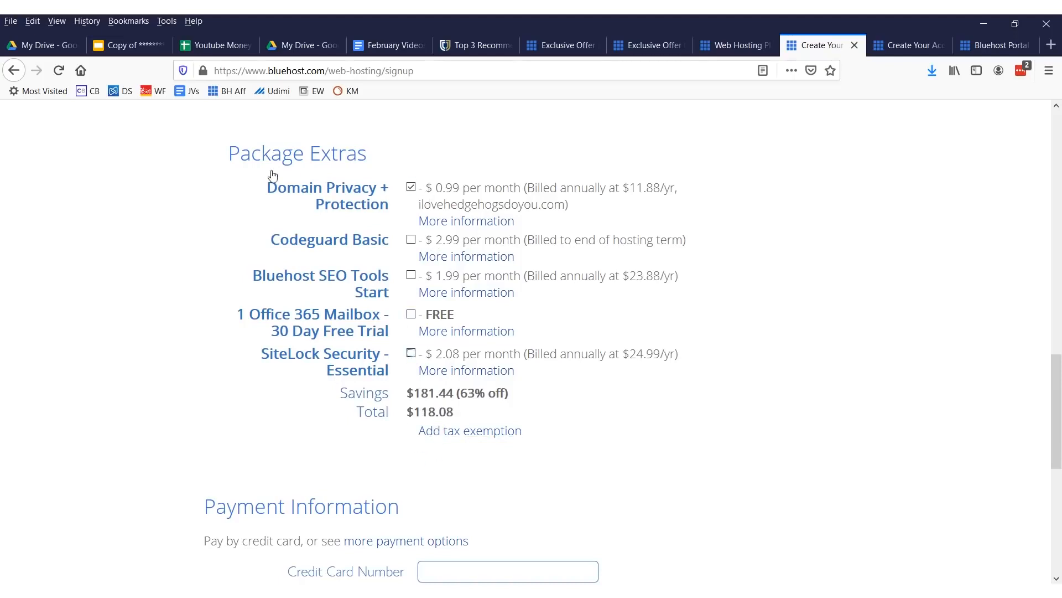
{"action": "scroll", "coordinate": [802, 432], "scroll_direction": "down", "scroll_amount": 5}
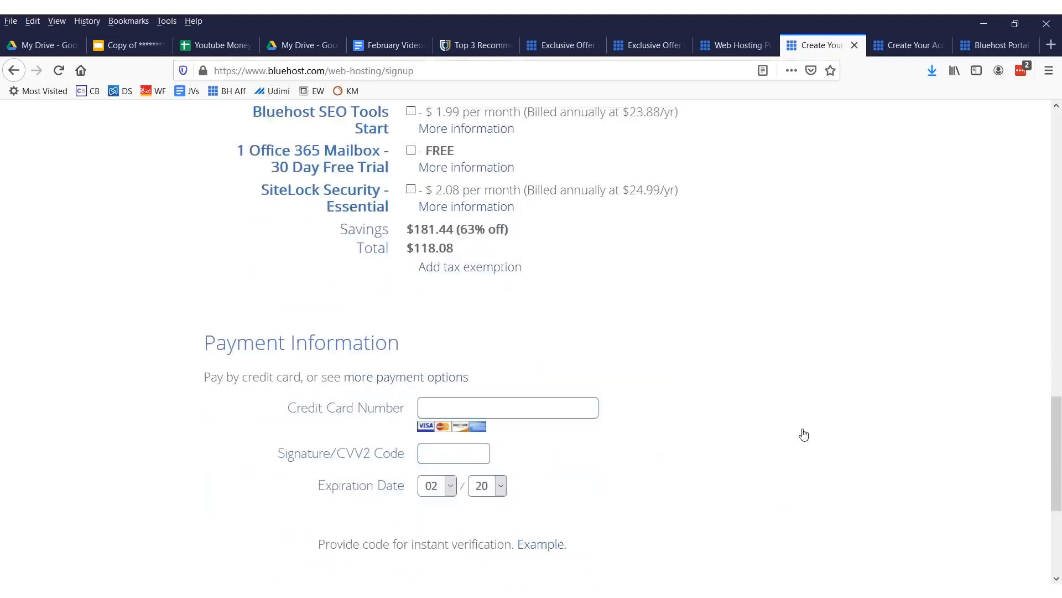
{"action": "mouse_move", "coordinate": [177, 317]}
{"action": "left_mouse_down"}
{"action": "mouse_move", "coordinate": [846, 194]}
{"action": "mouse_move", "coordinate": [19, 107]}
{"action": "left_mouse_up"}
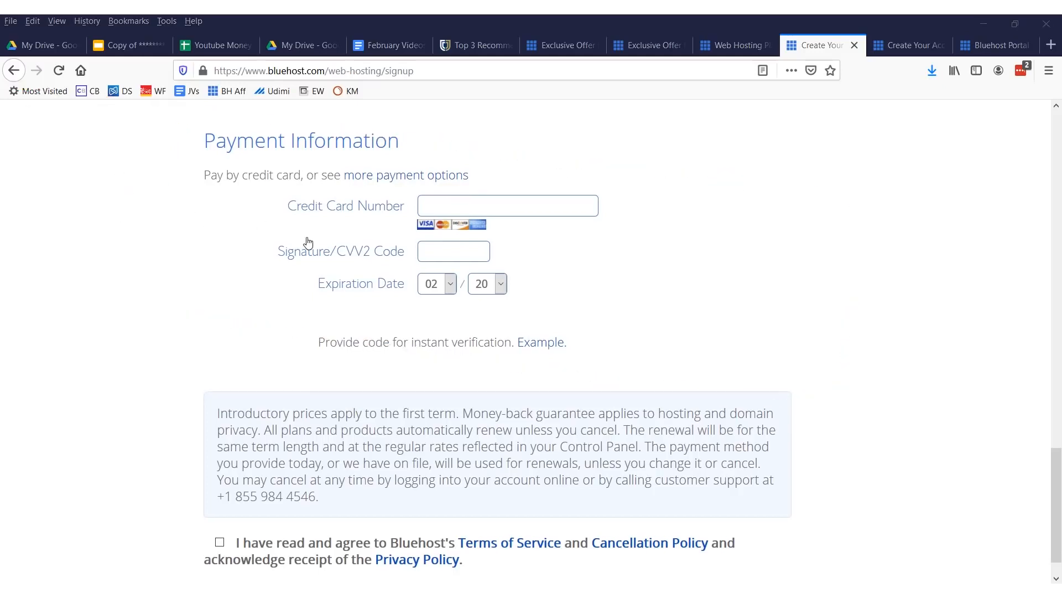
{"action": "scroll", "coordinate": [354, 288], "scroll_direction": "down", "scroll_amount": 1}
{"action": "left_click_drag", "start_coordinate": [227, 475], "coordinate": [242, 481]}
{"action": "mouse_move", "coordinate": [128, 487]}
{"action": "left_mouse_down"}
{"action": "mouse_move", "coordinate": [170, 504]}
{"action": "mouse_move", "coordinate": [90, 260]}
{"action": "mouse_move", "coordinate": [144, 565]}
{"action": "left_mouse_up"}
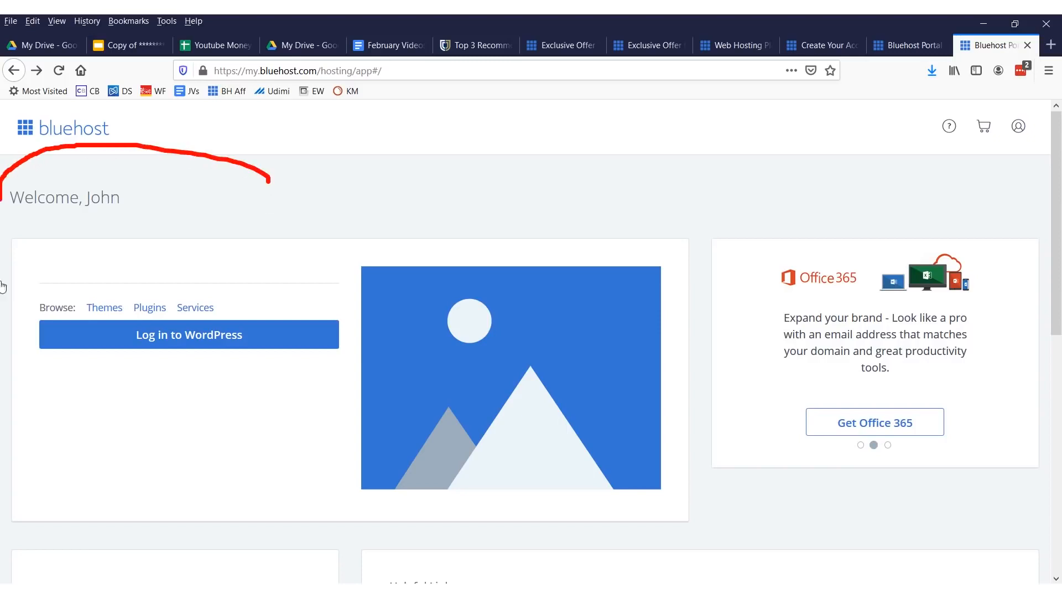
- Open My Sites from the WordPress helpful links on the Bluehost portal home page
{"action": "left_click_drag", "start_coordinate": [3, 286], "coordinate": [427, 360]}
{"action": "scroll", "coordinate": [435, 282], "scroll_direction": "down", "scroll_amount": 10}
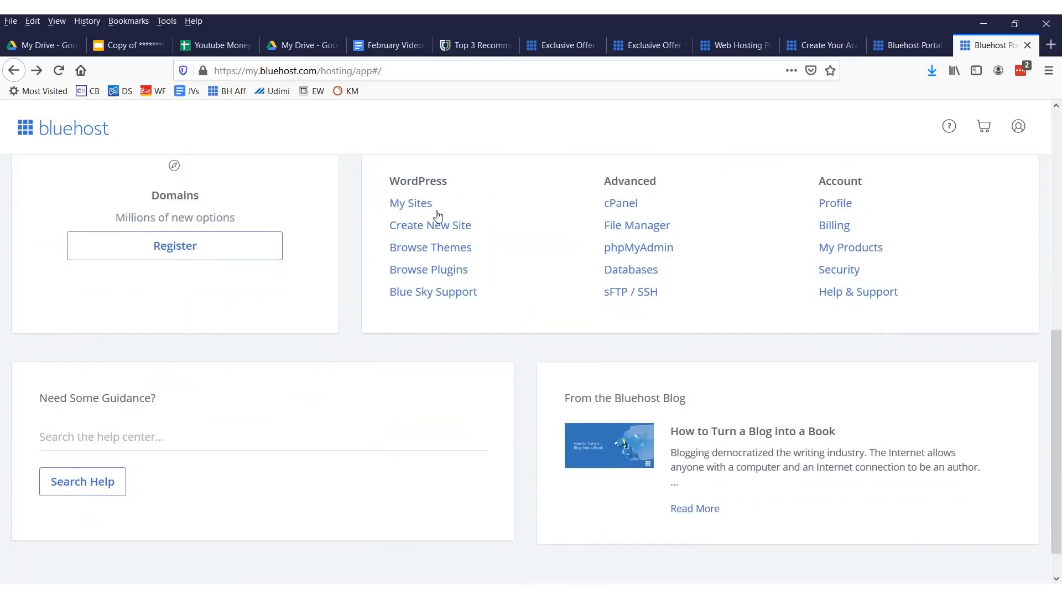
{"action": "scroll", "coordinate": [442, 237], "scroll_direction": "up", "scroll_amount": 1}
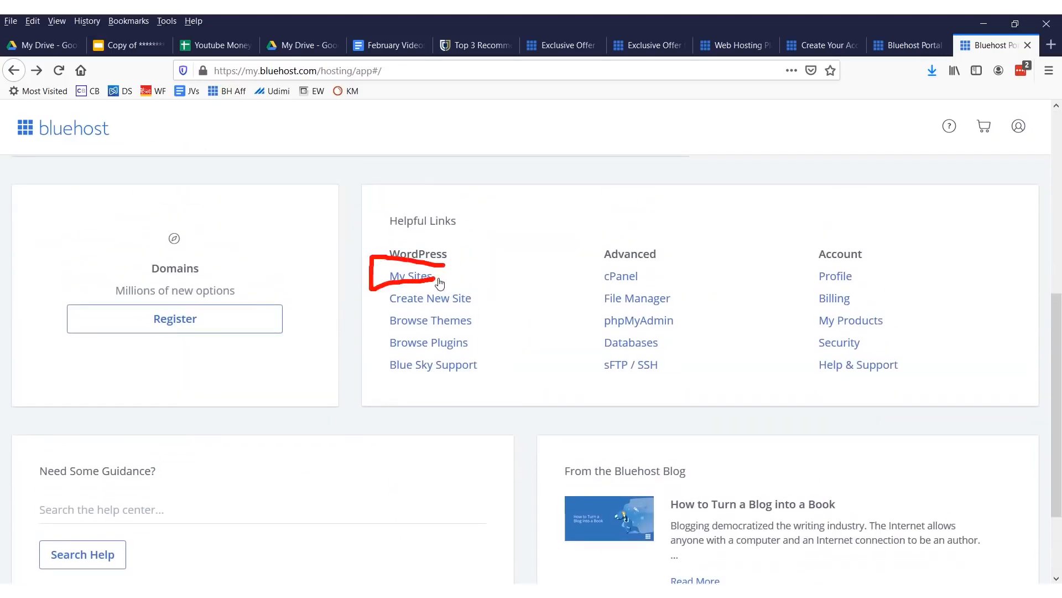
{"action": "key", "text": "Escape"}
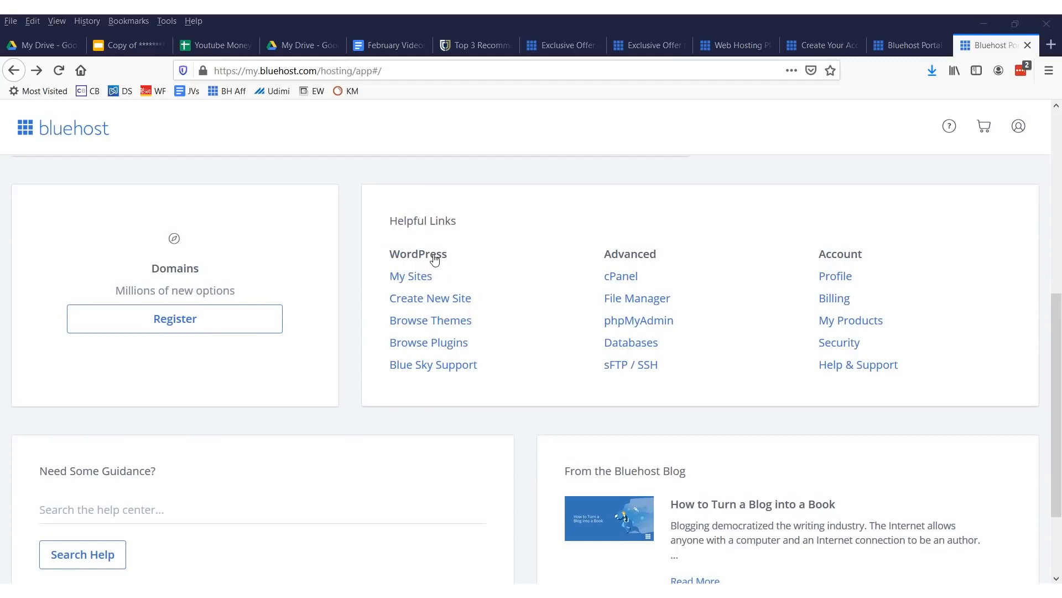
{"action": "left_click", "coordinate": [386, 283]}
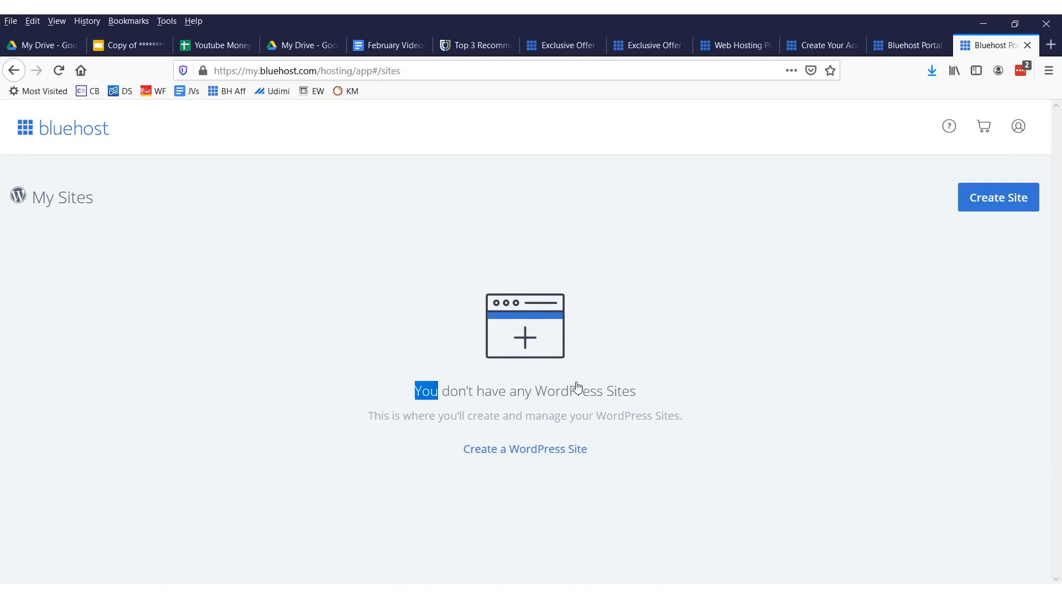
- Start creating a new site from the empty My Sites page
{"action": "left_click_drag", "start_coordinate": [577, 385], "coordinate": [637, 391]}
{"action": "left_click", "coordinate": [780, 347]}
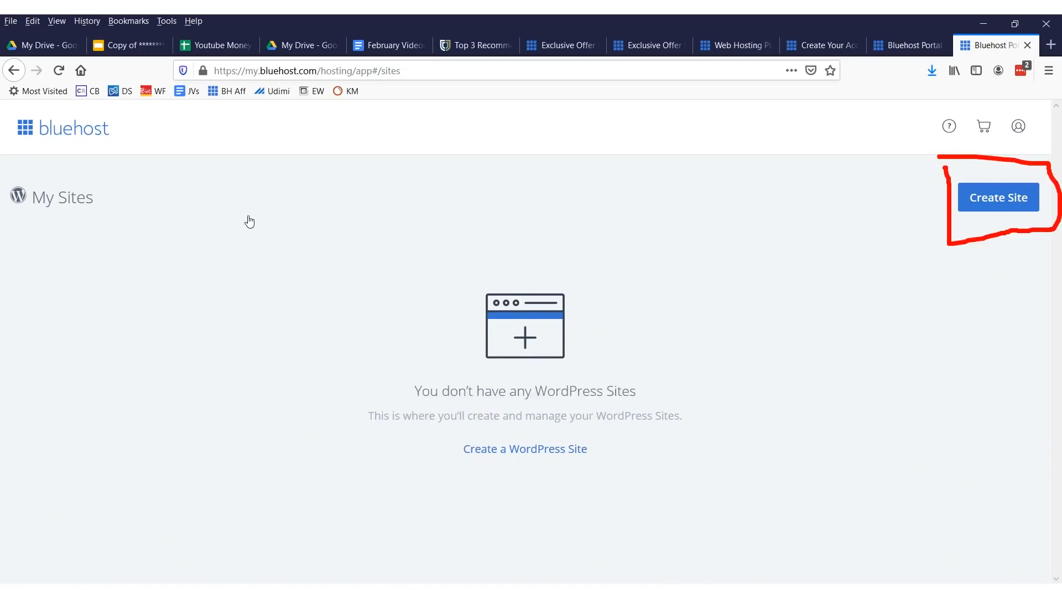
{"action": "left_click_drag", "start_coordinate": [124, 268], "coordinate": [929, 205]}
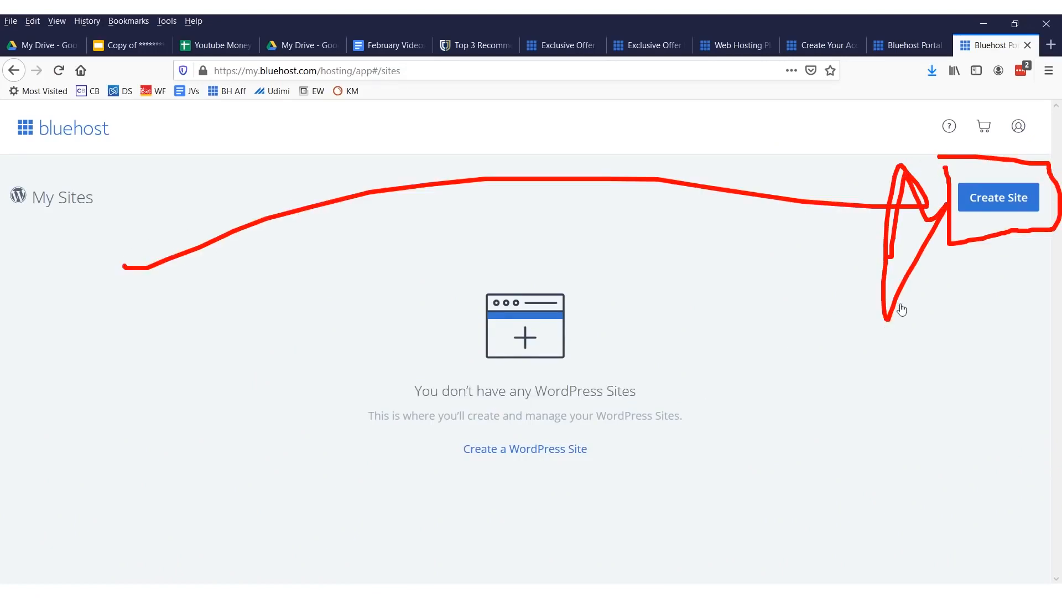
{"action": "left_click_drag", "start_coordinate": [916, 522], "coordinate": [975, 268]}
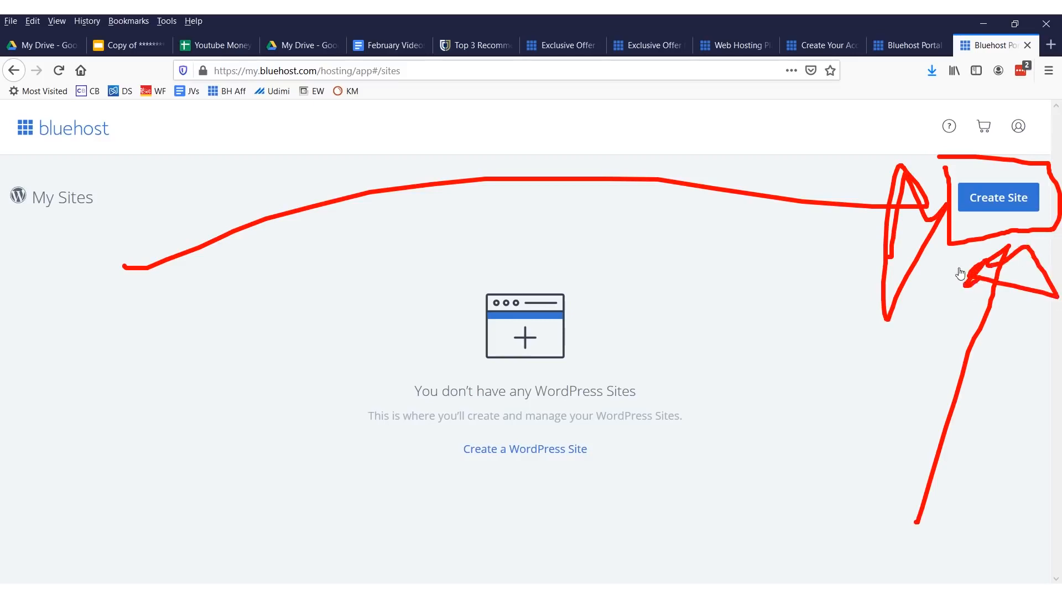
{"action": "left_click", "coordinate": [984, 198]}
- Compare the WordPress and WebsiteBuilder options for building the website
{"action": "scroll", "coordinate": [616, 417], "scroll_direction": "down", "scroll_amount": 2}
{"action": "scroll", "coordinate": [566, 392], "scroll_direction": "up", "scroll_amount": 2}
{"action": "left_click_drag", "start_coordinate": [264, 237], "coordinate": [273, 254]}
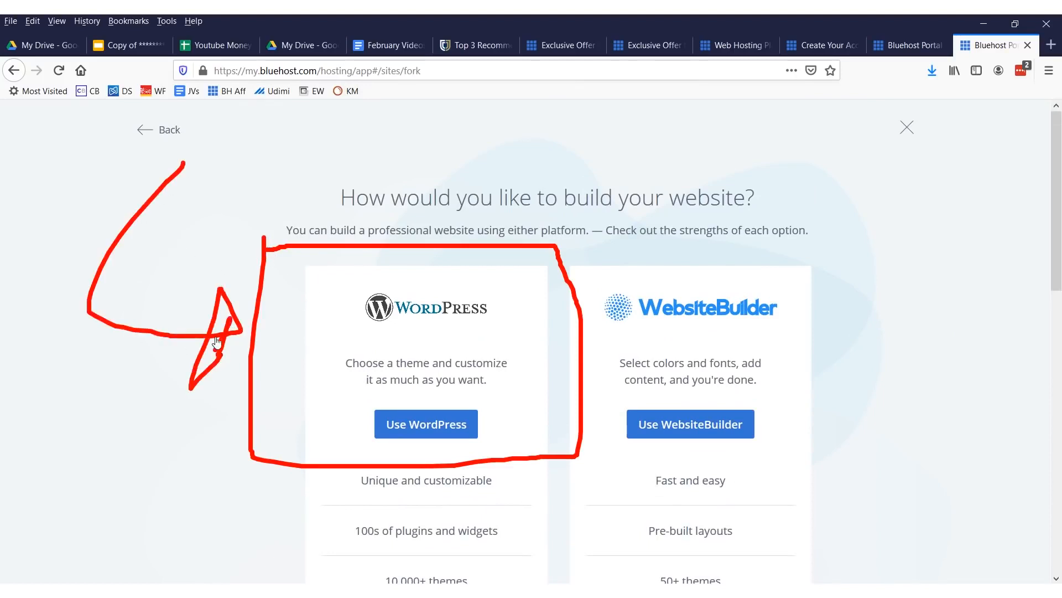
{"action": "left_click_drag", "start_coordinate": [574, 127], "coordinate": [650, 441]}
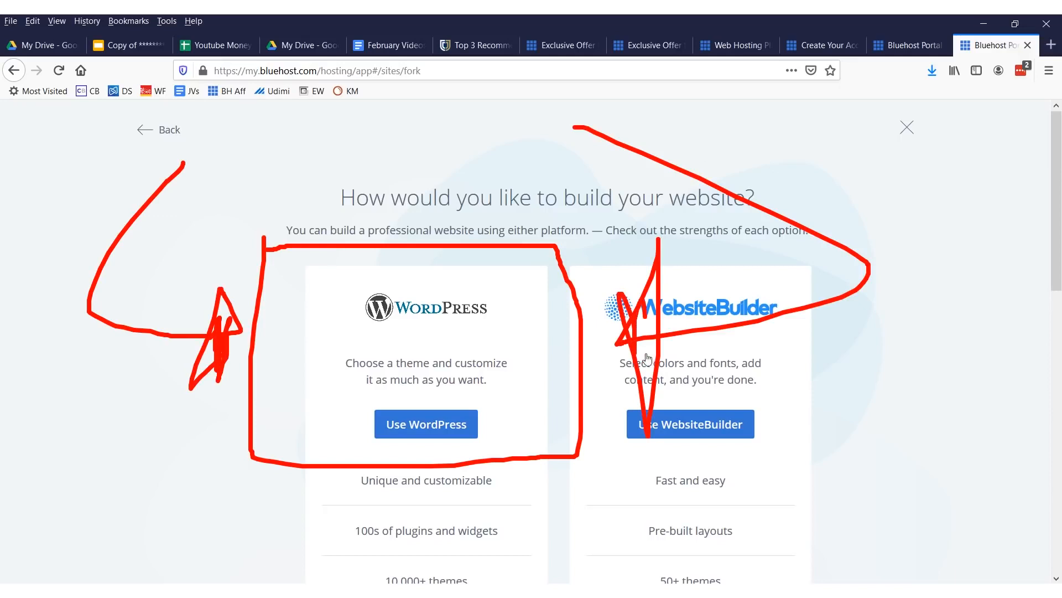
{"action": "key", "text": "Escape"}
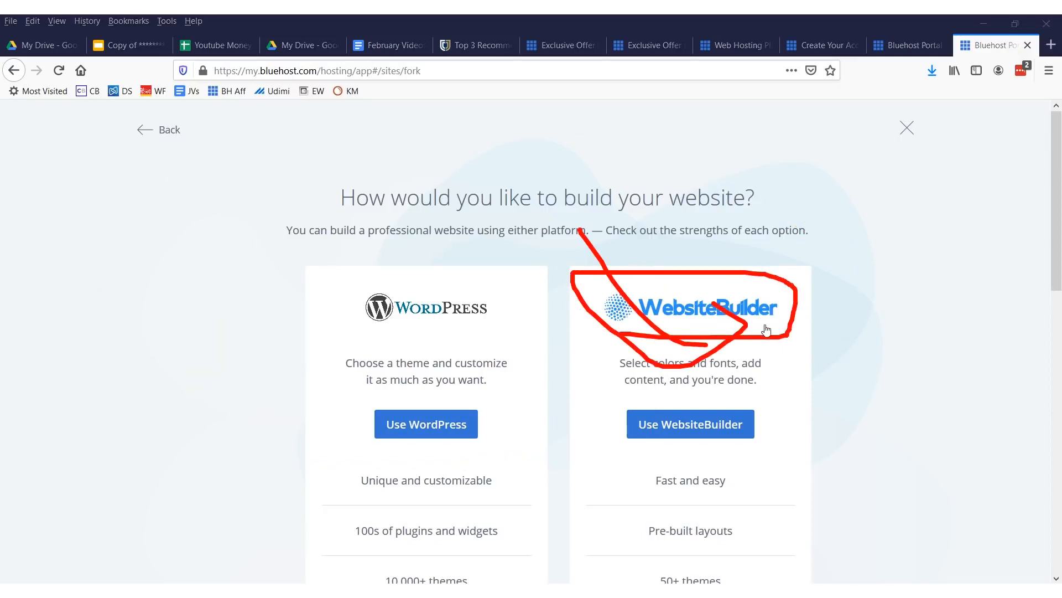
{"action": "left_click_drag", "start_coordinate": [717, 506], "coordinate": [612, 363]}
{"action": "key", "text": "Escape"}
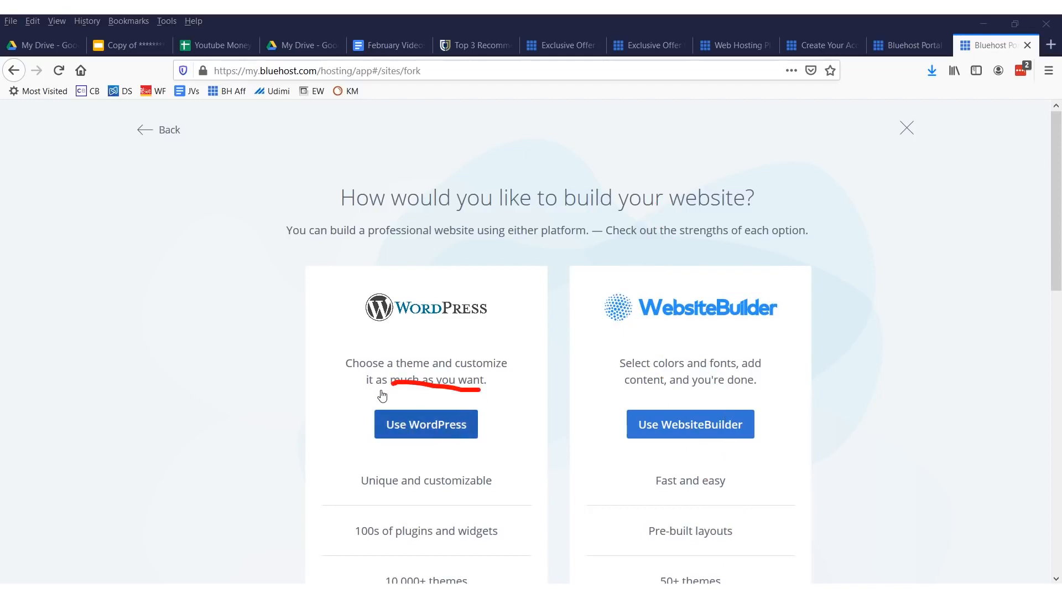
{"action": "left_click_drag", "start_coordinate": [519, 399], "coordinate": [526, 369]}
{"action": "key", "text": "Escape"}
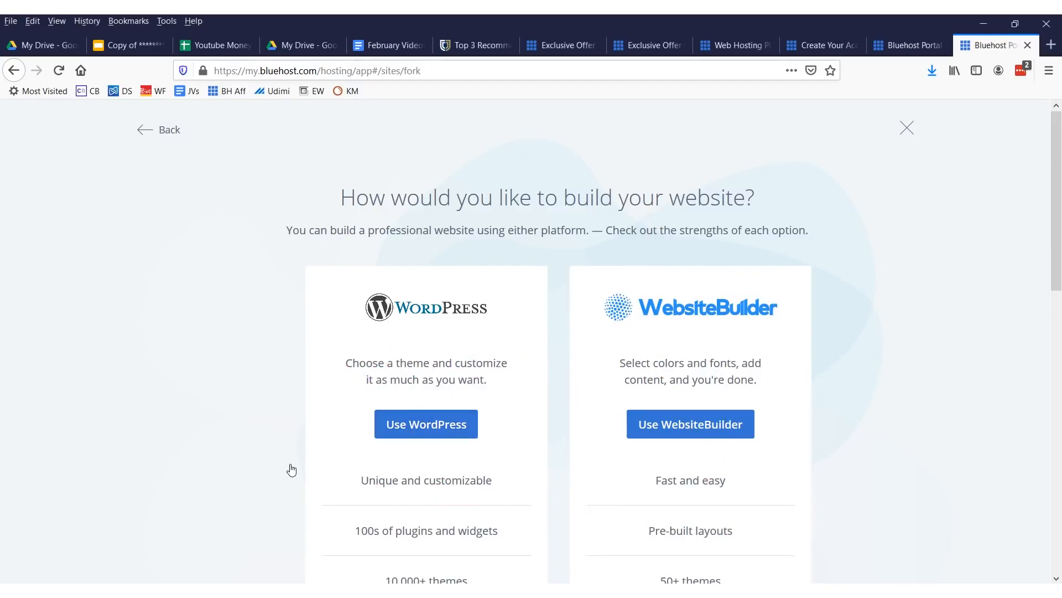
- Choose WordPress for the new site and enter the site name My Weight Loss Blog with the tagline Lose Weight and Drink Beer!
{"action": "scroll", "coordinate": [289, 469], "scroll_direction": "down", "scroll_amount": 3}
{"action": "mouse_move", "coordinate": [477, 419]}
{"action": "left_mouse_down"}
{"action": "mouse_move", "coordinate": [397, 457]}
{"action": "mouse_move", "coordinate": [446, 410]}
{"action": "left_mouse_up"}
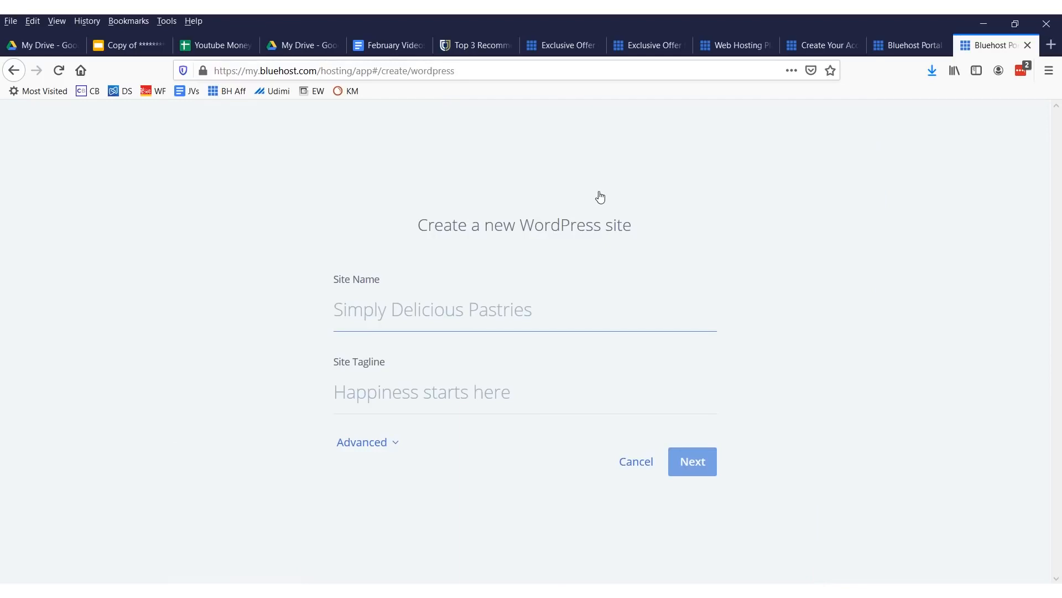
{"action": "type", "text": "My Weight Loss Blog"}
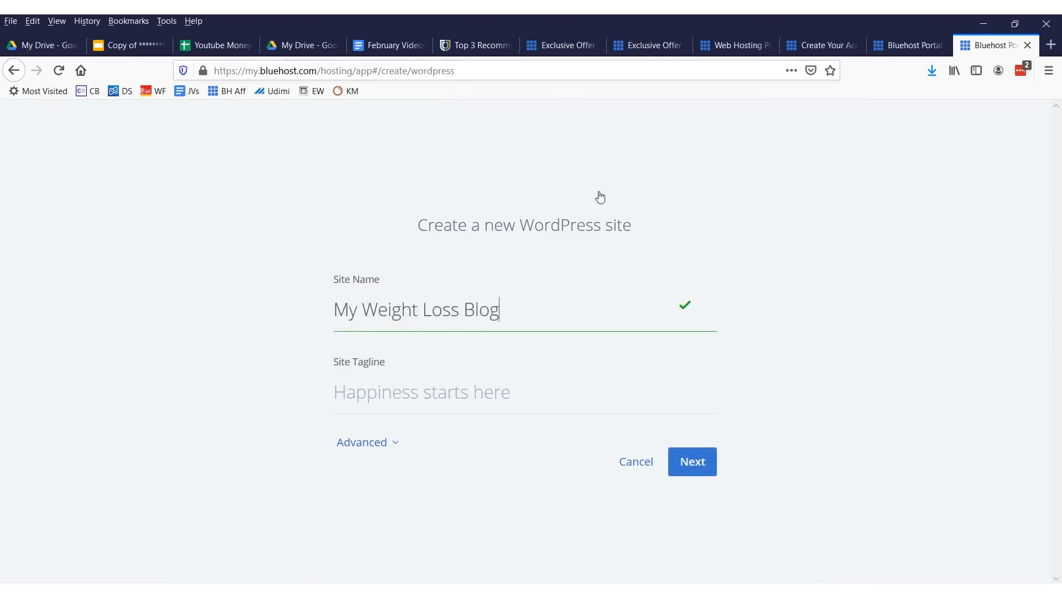
{"action": "key", "text": "Tab"}
{"action": "type", "text": "Lose "}
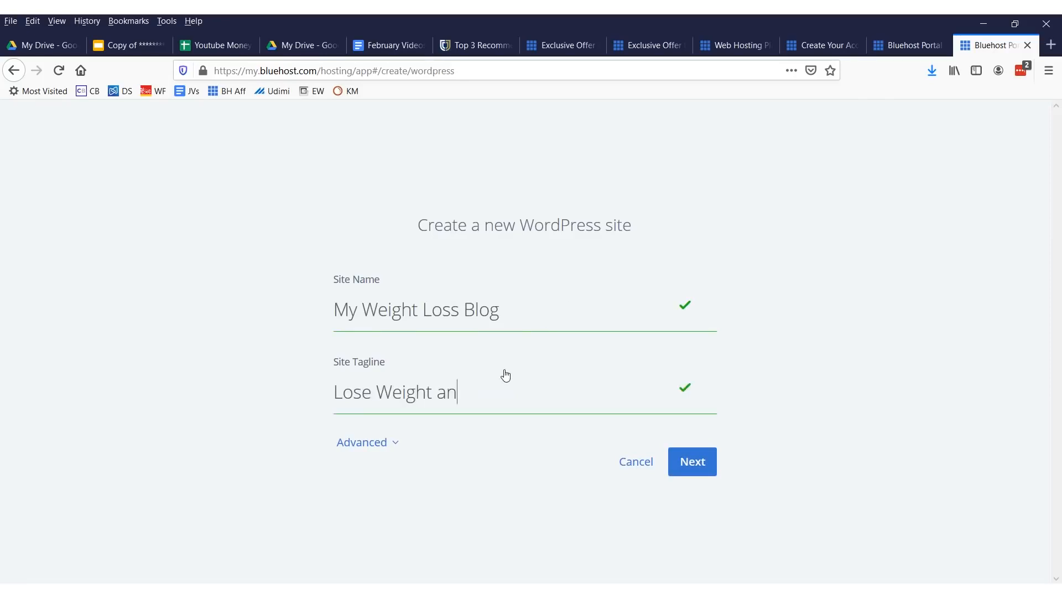
{"action": "type", "text": "Weight and Drink Beer!"}
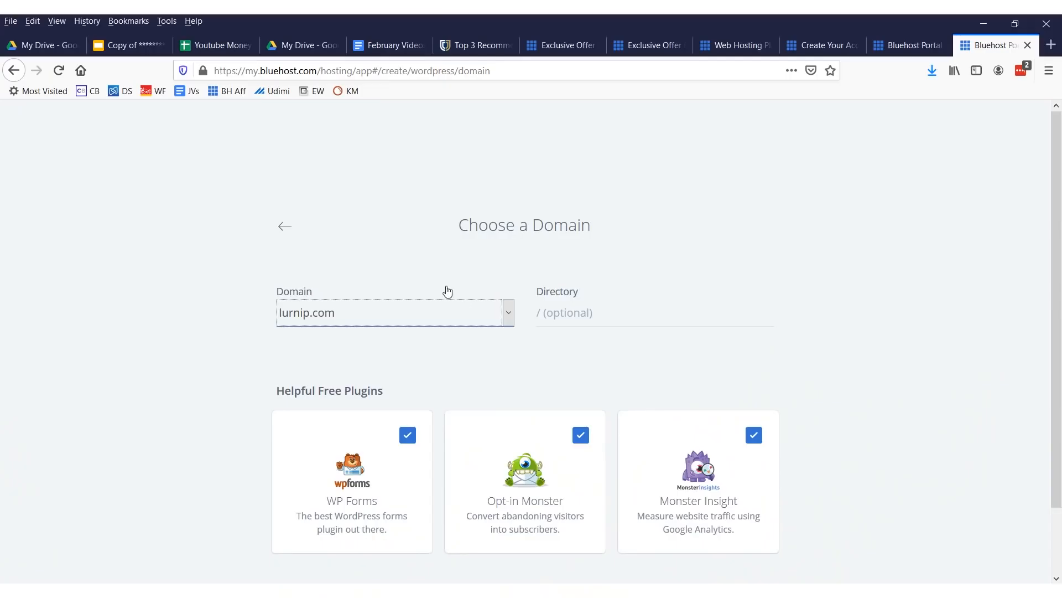
- Proceed to the domain choice and select lurnip.com as the site's domain
{"action": "left_click", "coordinate": [416, 311]}
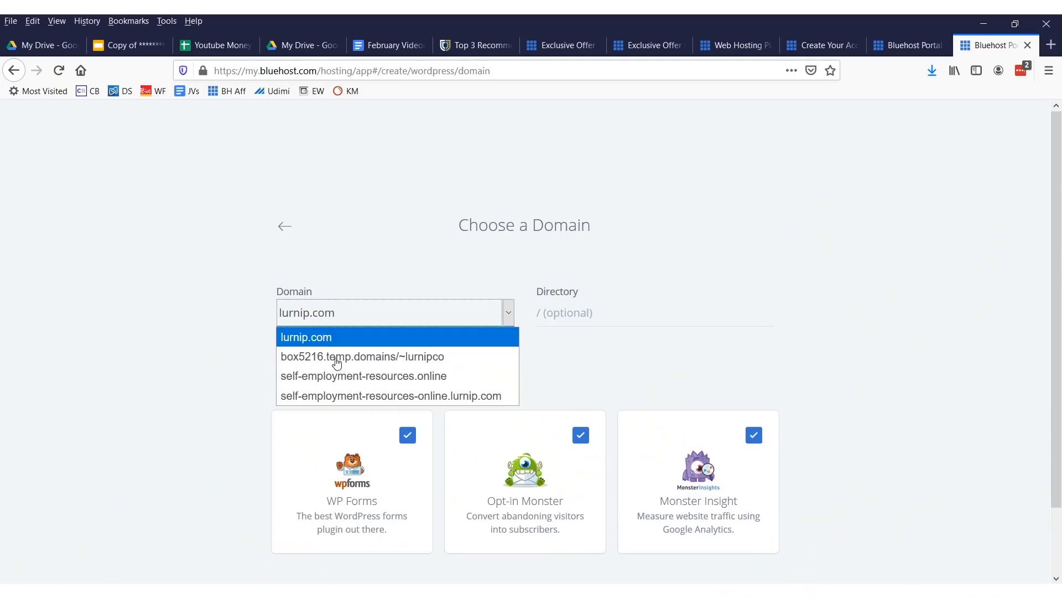
{"action": "left_click", "coordinate": [339, 337]}
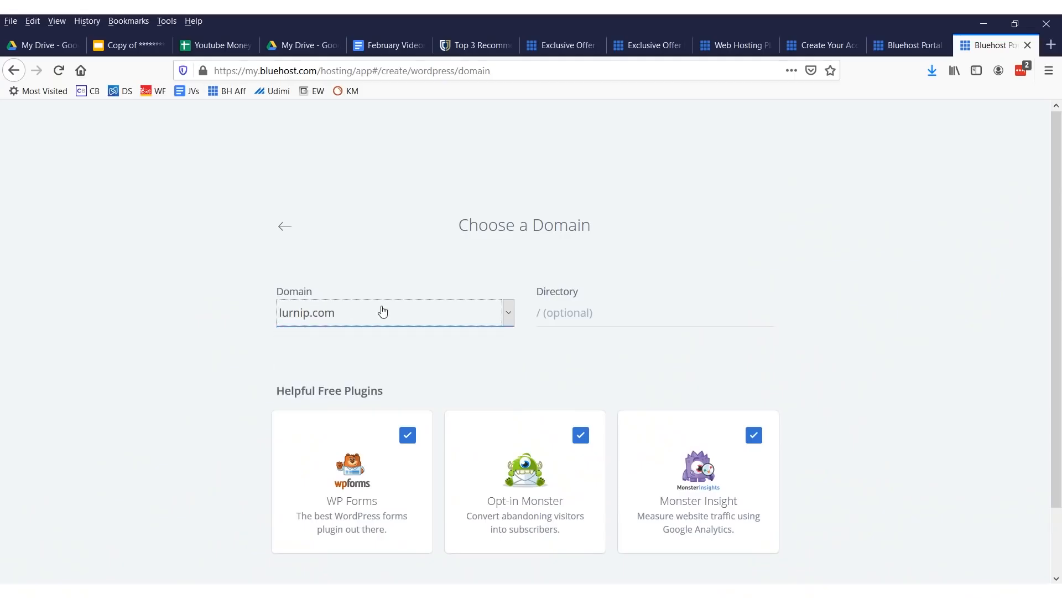
{"action": "mouse_move", "coordinate": [369, 266]}
{"action": "left_mouse_down"}
{"action": "mouse_move", "coordinate": [380, 327]}
{"action": "mouse_move", "coordinate": [218, 288]}
{"action": "mouse_move", "coordinate": [372, 362]}
{"action": "left_mouse_up"}
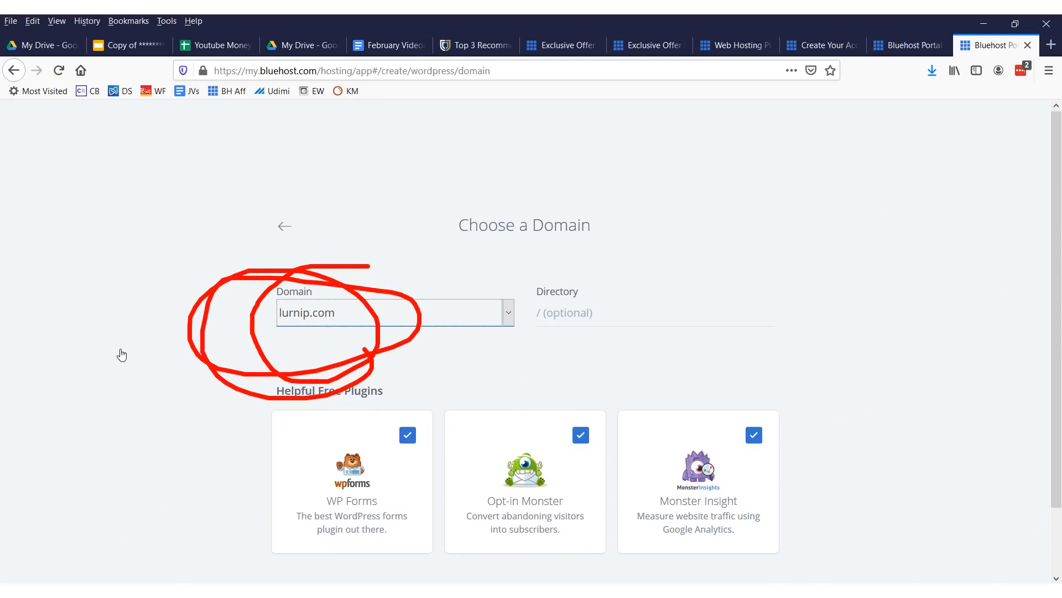
{"action": "key", "text": "Escape"}
- Keep the WP Forms, Opt-in Monster and Monster Insight plugins selected and install WordPress
{"action": "scroll", "coordinate": [188, 359], "scroll_direction": "down", "scroll_amount": 2}
{"action": "left_click", "coordinate": [407, 361]}
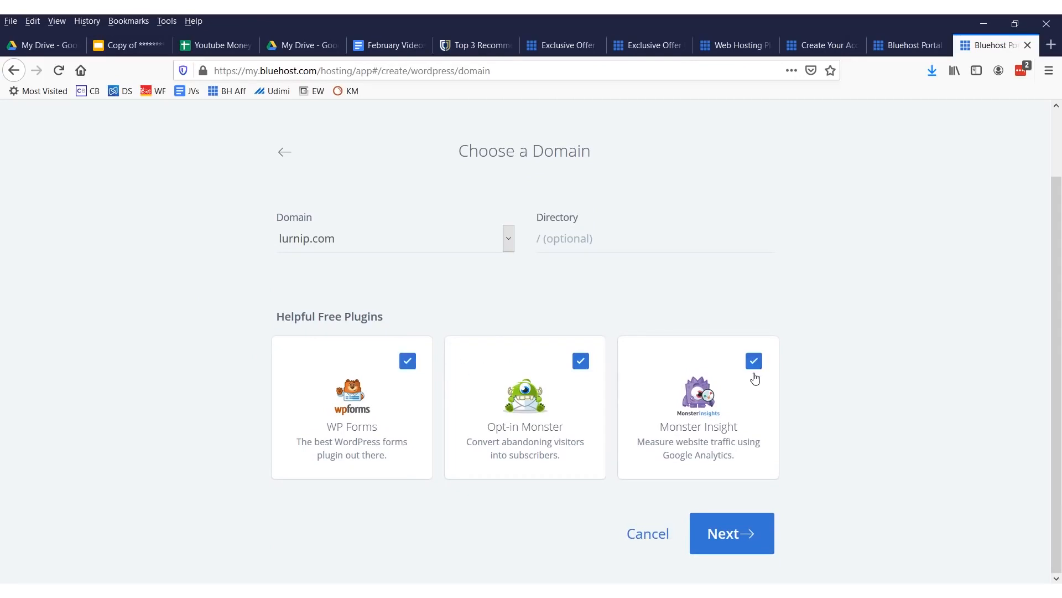
{"action": "mouse_move", "coordinate": [498, 299]}
{"action": "left_mouse_down"}
{"action": "mouse_move", "coordinate": [428, 515]}
{"action": "mouse_move", "coordinate": [279, 463]}
{"action": "mouse_move", "coordinate": [59, 333]}
{"action": "left_mouse_up"}
{"action": "key", "text": "Escape"}
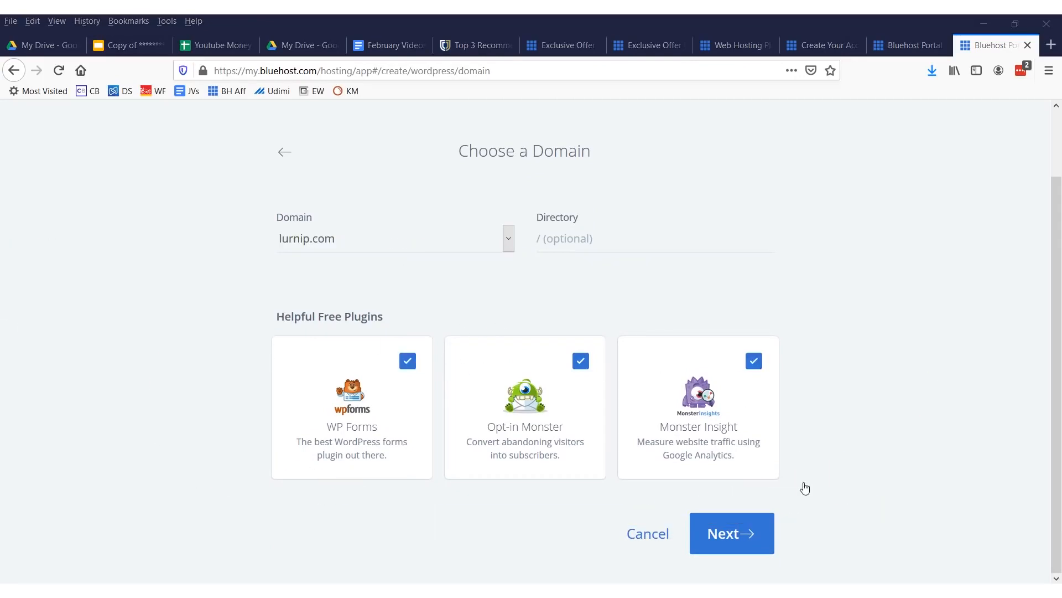
{"action": "left_click", "coordinate": [723, 539]}
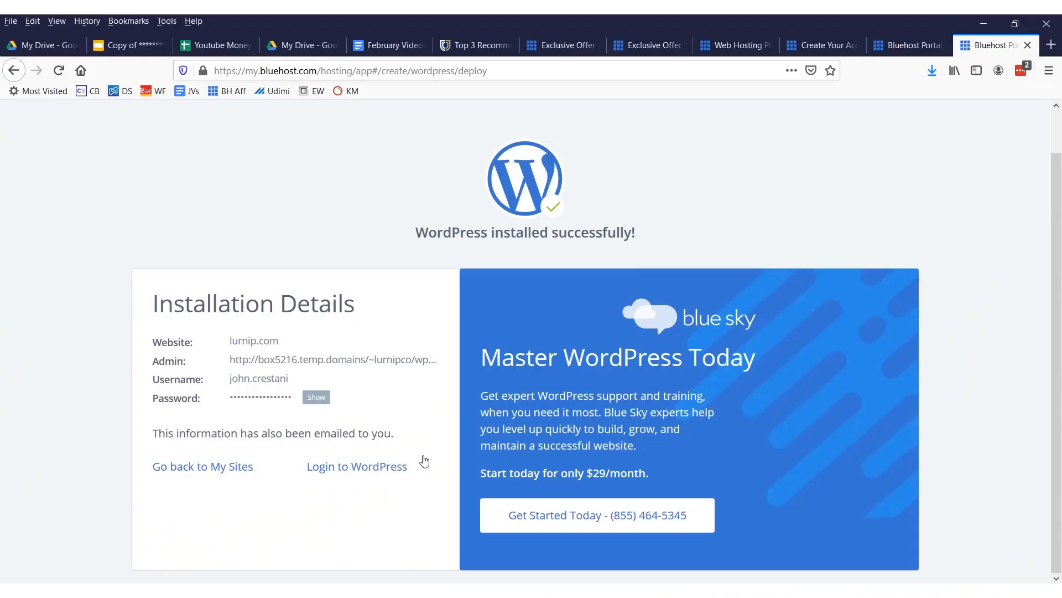
- Review the installation details and log in to the new WordPress site
{"action": "mouse_move", "coordinate": [344, 383]}
{"action": "left_mouse_down"}
{"action": "mouse_move", "coordinate": [209, 399]}
{"action": "mouse_move", "coordinate": [209, 375]}
{"action": "mouse_move", "coordinate": [188, 379]}
{"action": "mouse_move", "coordinate": [300, 396]}
{"action": "left_mouse_up"}
{"action": "key", "text": "Escape"}
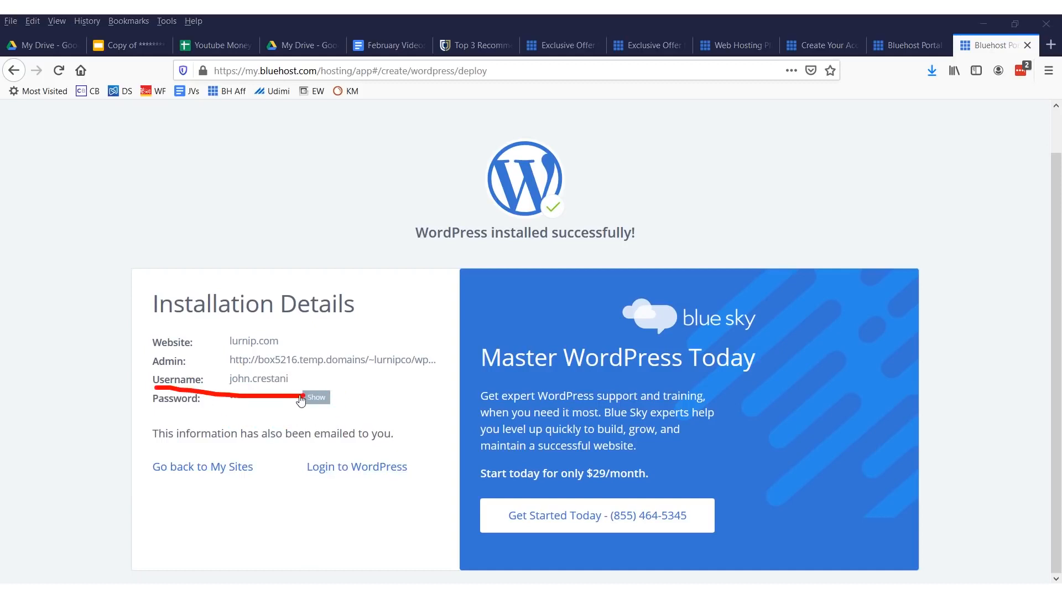
{"action": "mouse_move", "coordinate": [122, 302]}
{"action": "left_mouse_down"}
{"action": "mouse_move", "coordinate": [293, 417]}
{"action": "mouse_move", "coordinate": [432, 393]}
{"action": "left_mouse_up"}
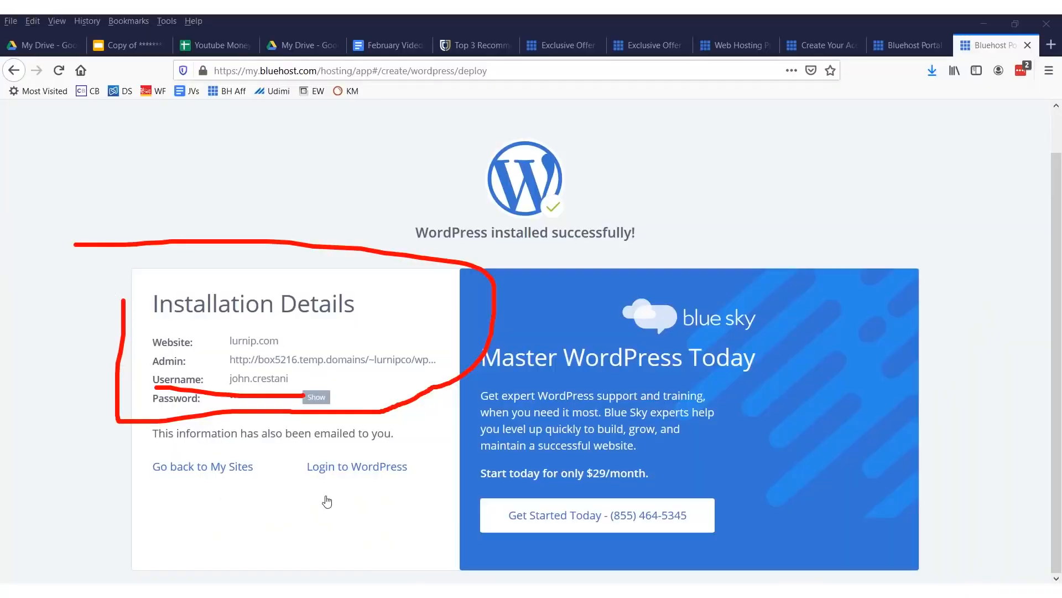
{"action": "mouse_move", "coordinate": [353, 453]}
{"action": "left_mouse_down"}
{"action": "mouse_move", "coordinate": [301, 470]}
{"action": "mouse_move", "coordinate": [415, 487]}
{"action": "mouse_move", "coordinate": [460, 445]}
{"action": "left_mouse_up"}
{"action": "mouse_move", "coordinate": [334, 351]}
{"action": "left_mouse_down"}
{"action": "mouse_move", "coordinate": [442, 365]}
{"action": "mouse_move", "coordinate": [224, 312]}
{"action": "left_mouse_up"}
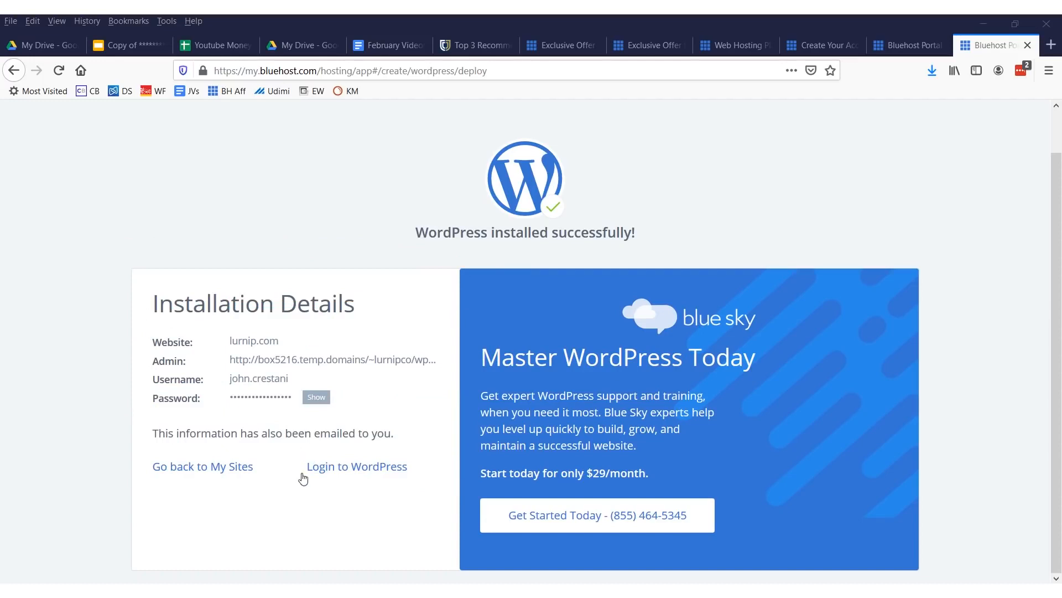
{"action": "left_click_drag", "start_coordinate": [297, 448], "coordinate": [405, 490]}
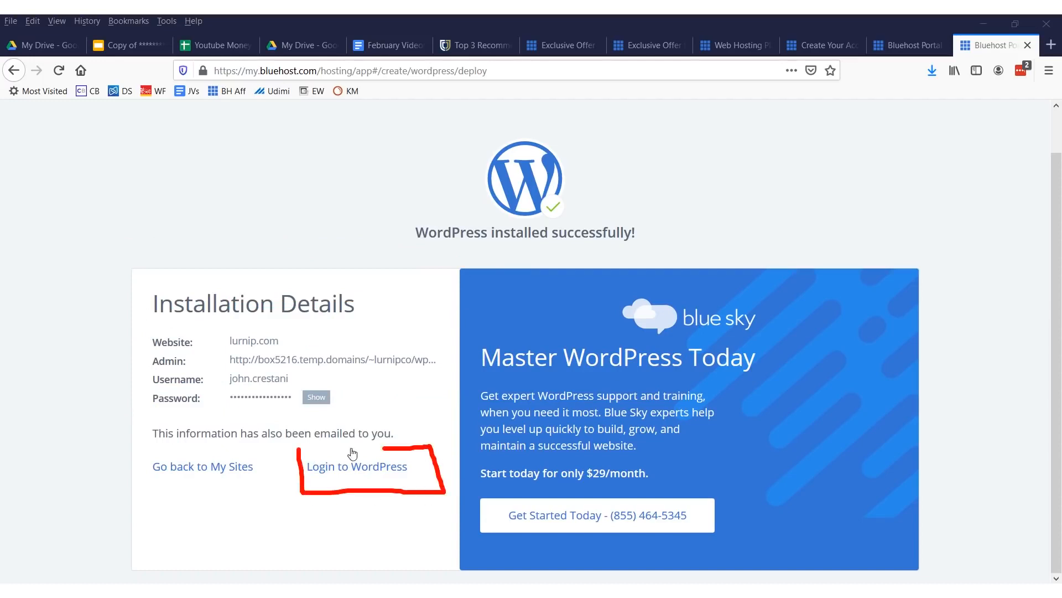
{"action": "left_click", "coordinate": [384, 468]}
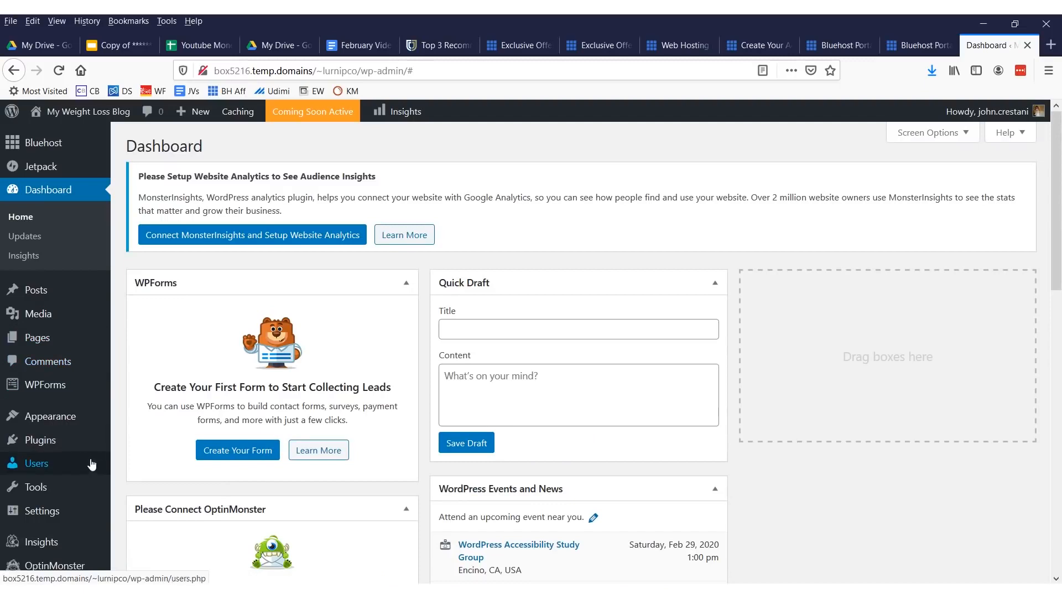
- Open the site's Themes page and browse the installed themes
{"action": "mouse_move", "coordinate": [51, 422]}
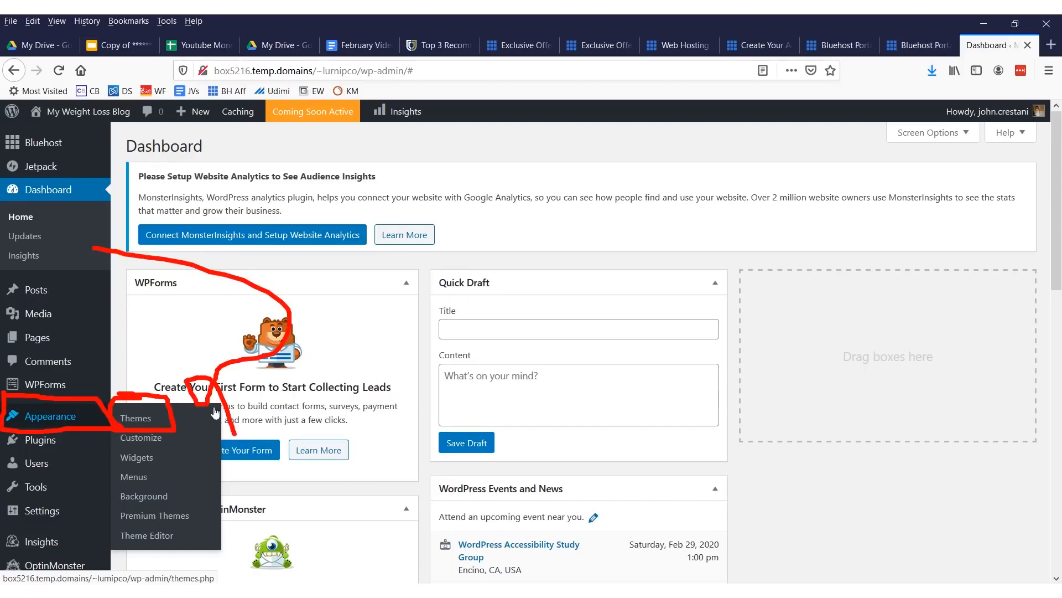
{"action": "left_click", "coordinate": [135, 418]}
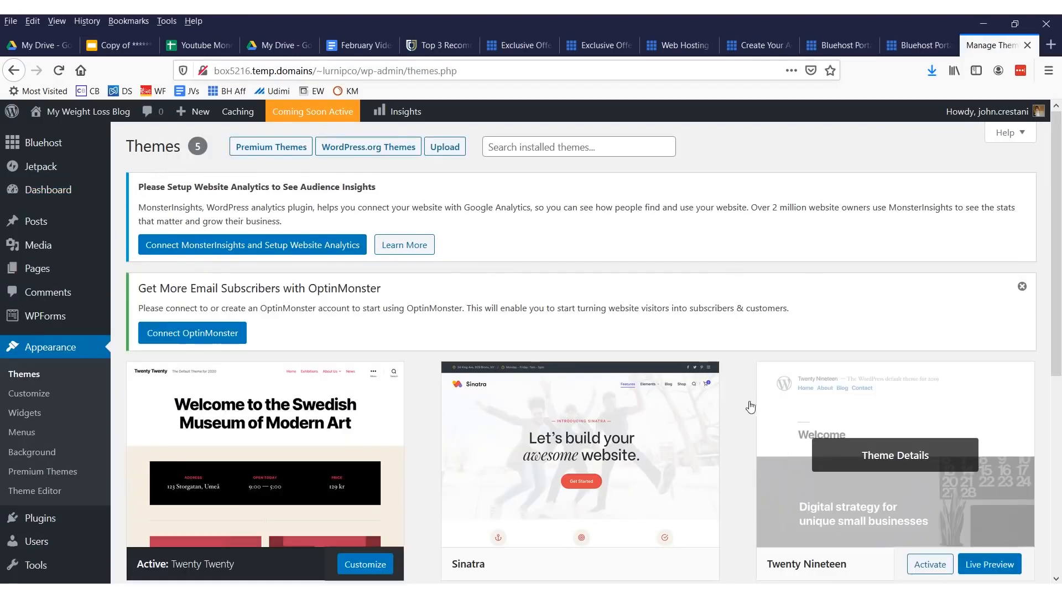
{"action": "scroll", "coordinate": [581, 249], "scroll_direction": "down", "scroll_amount": 4}
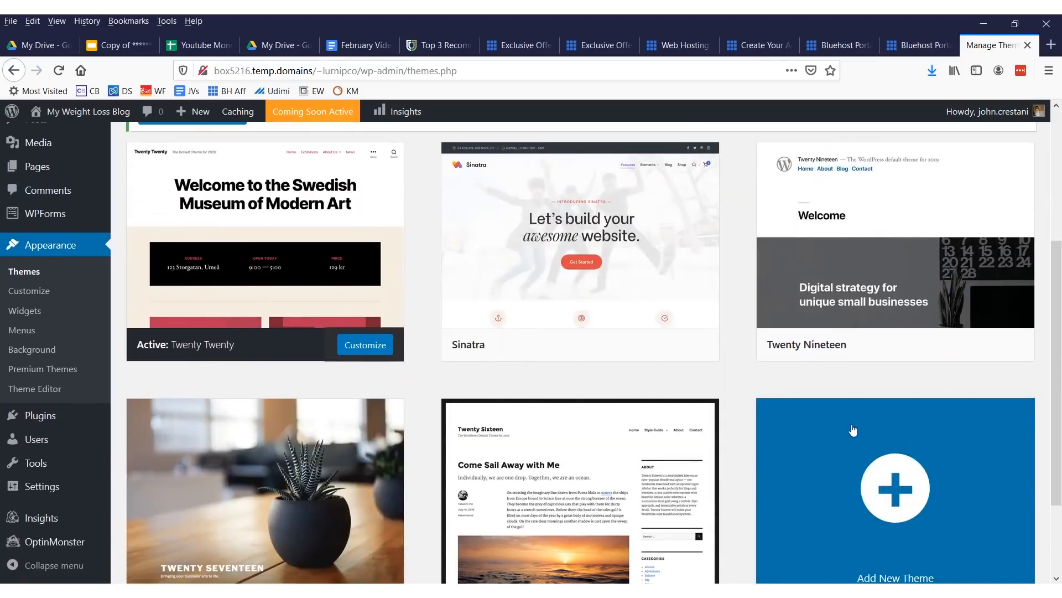
{"action": "scroll", "coordinate": [423, 412], "scroll_direction": "down", "scroll_amount": 2}
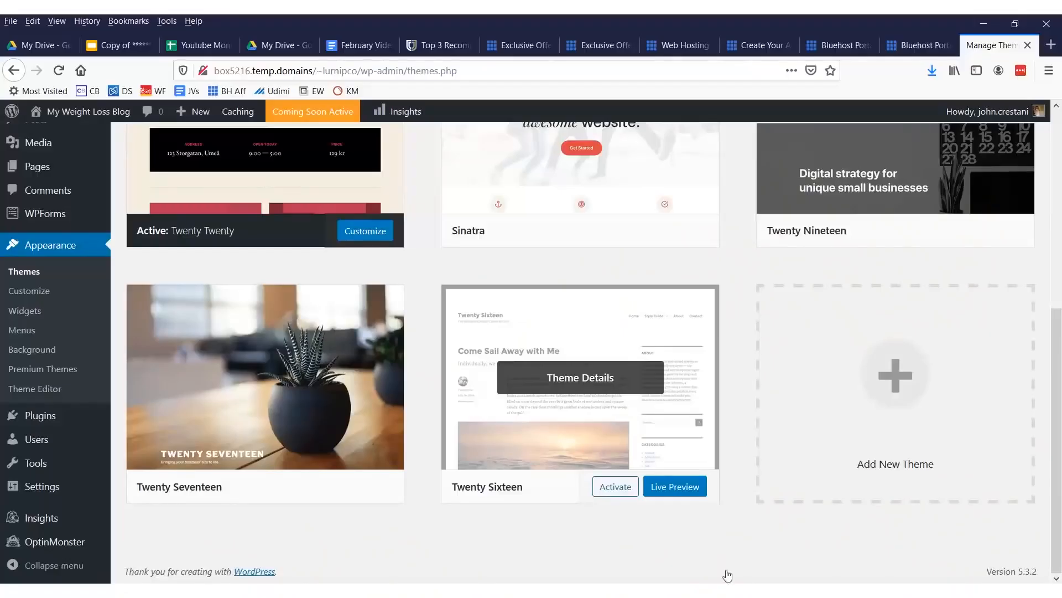
{"action": "scroll", "coordinate": [719, 448], "scroll_direction": "up", "scroll_amount": 4}
{"action": "scroll", "coordinate": [700, 445], "scroll_direction": "down", "scroll_amount": 4}
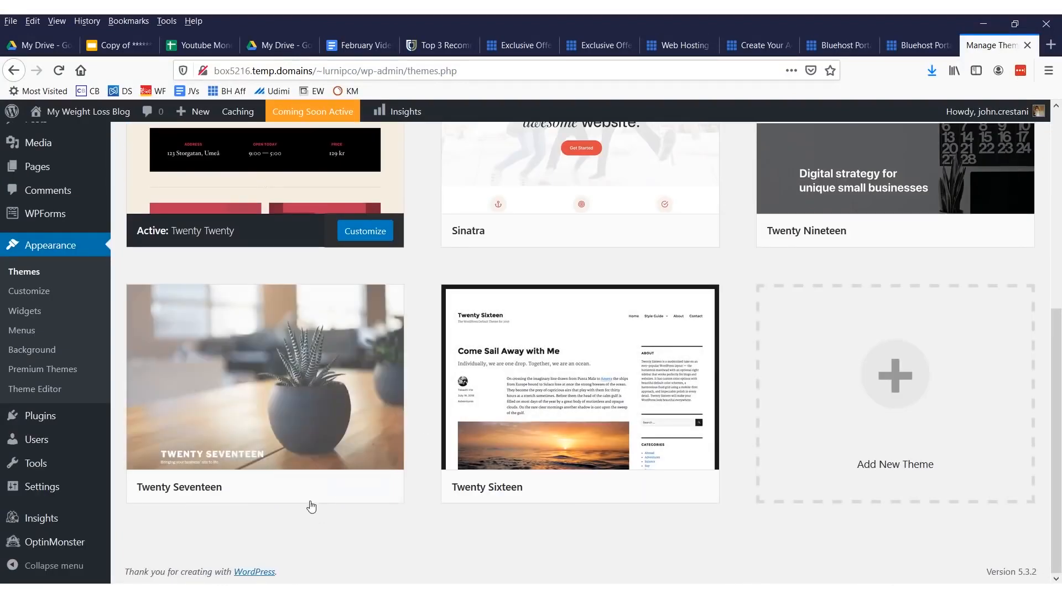
- Activate the Twenty Seventeen theme and open it for customization
{"action": "left_click", "coordinate": [301, 486]}
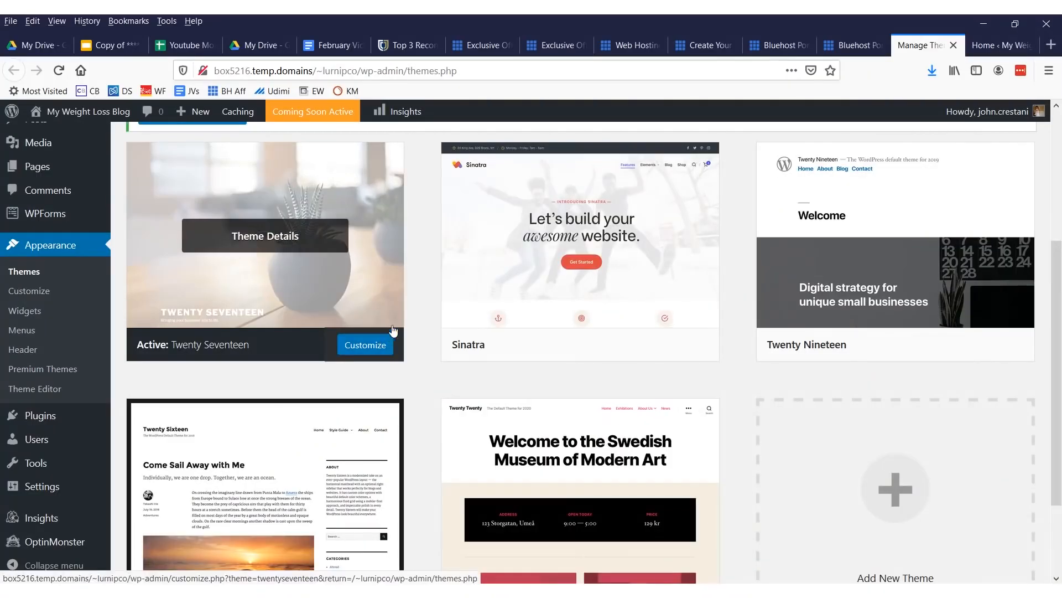
{"action": "mouse_move", "coordinate": [431, 325]}
{"action": "left_mouse_down"}
{"action": "mouse_move", "coordinate": [344, 315]}
{"action": "mouse_move", "coordinate": [400, 339]}
{"action": "left_mouse_up"}
{"action": "left_click", "coordinate": [365, 344]}
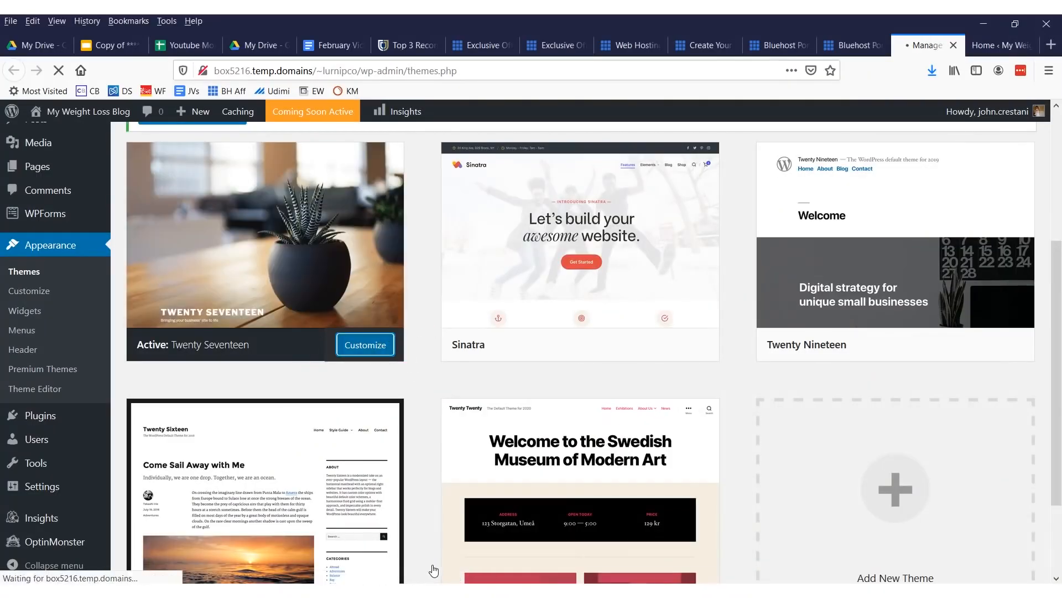
{"action": "scroll", "coordinate": [695, 264], "scroll_direction": "up", "scroll_amount": 4}
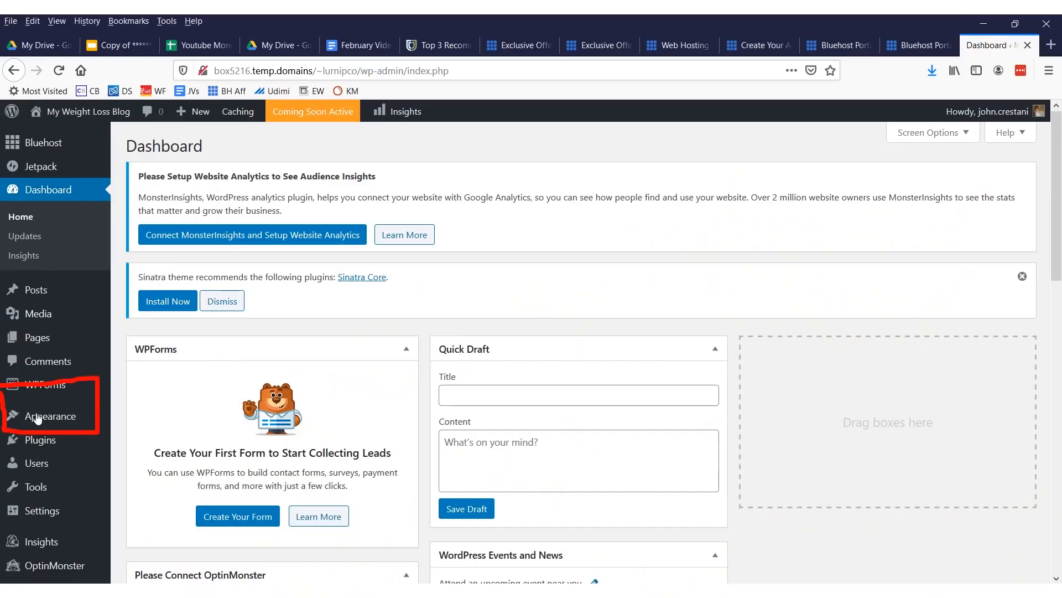
- Return to the Themes page from the dashboard and look through the installed themes again
{"action": "mouse_move", "coordinate": [67, 416]}
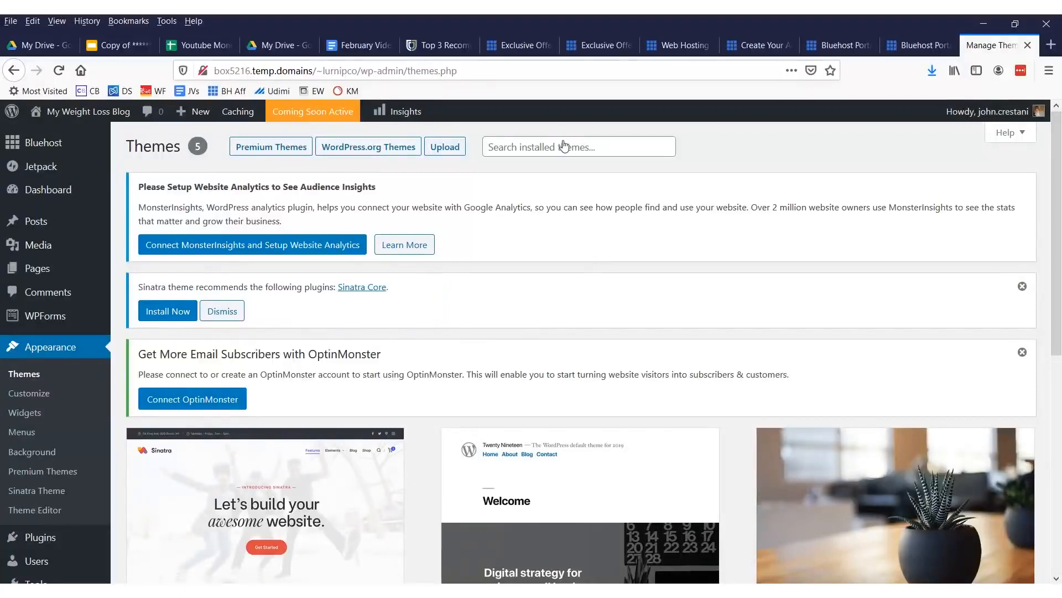
{"action": "left_click", "coordinate": [564, 147]}
{"action": "scroll", "coordinate": [546, 242], "scroll_direction": "down", "scroll_amount": 6}
{"action": "scroll", "coordinate": [542, 242], "scroll_direction": "up", "scroll_amount": 6}
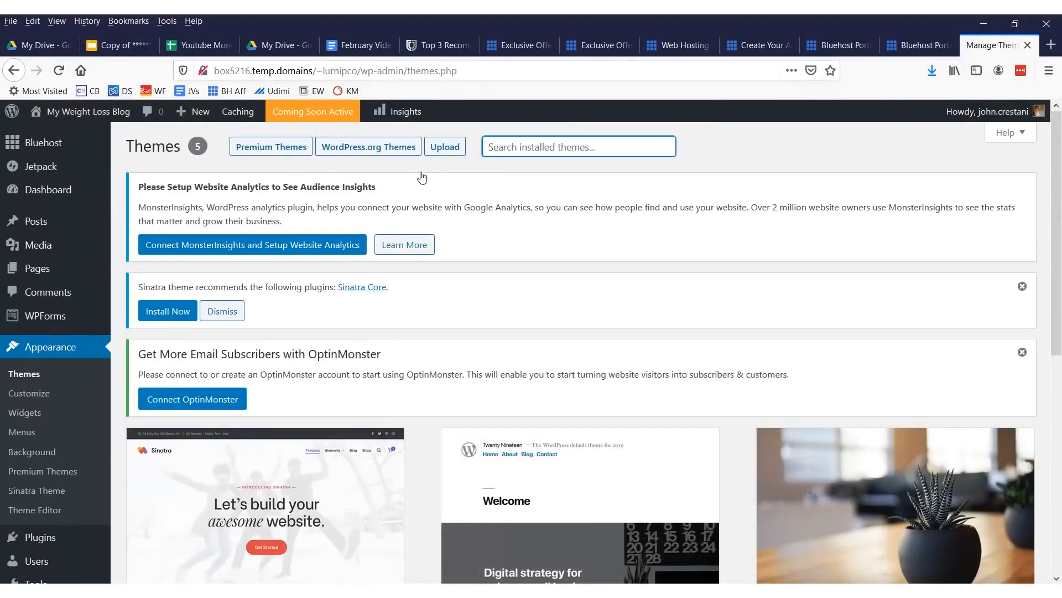
{"action": "scroll", "coordinate": [500, 265], "scroll_direction": "down", "scroll_amount": 6}
{"action": "scroll", "coordinate": [470, 292], "scroll_direction": "up", "scroll_amount": 6}
{"action": "scroll", "coordinate": [481, 299], "scroll_direction": "down", "scroll_amount": 6}
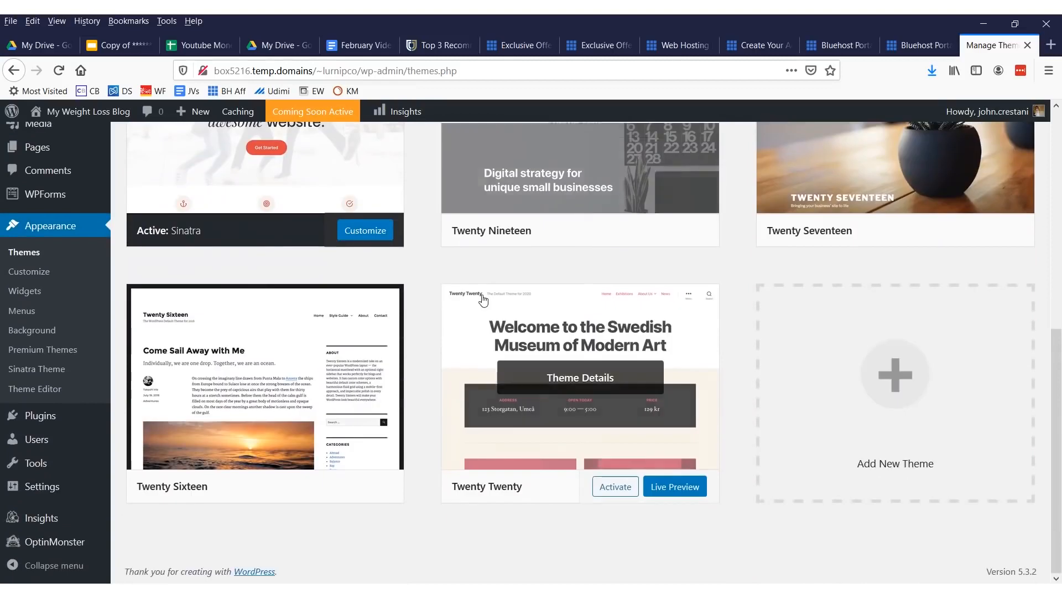
- Search the installed themes for green, then return to the full list of installed themes
{"action": "scroll", "coordinate": [847, 291], "scroll_direction": "up", "scroll_amount": 6}
{"action": "type", "text": "green"}
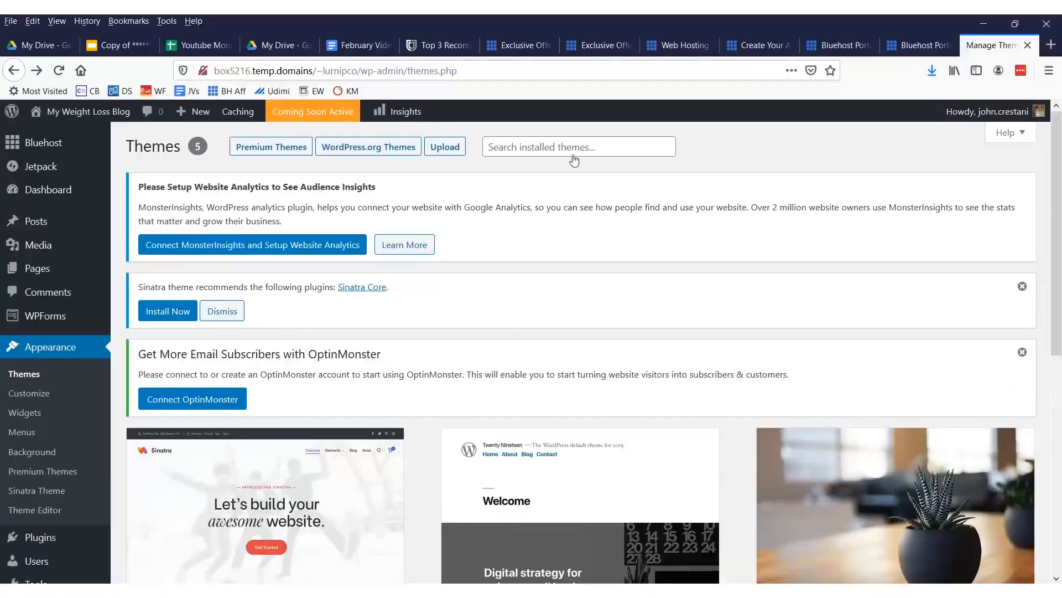
{"action": "scroll", "coordinate": [450, 337], "scroll_direction": "down", "scroll_amount": 7}
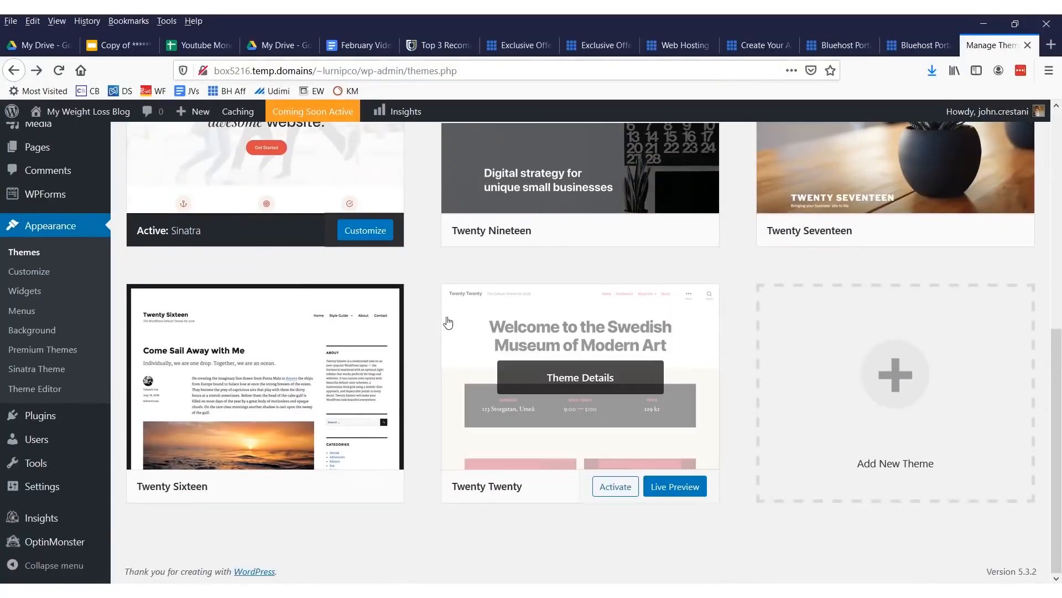
{"action": "scroll", "coordinate": [447, 322], "scroll_direction": "up", "scroll_amount": 10}
{"action": "left_click", "coordinate": [497, 154]}
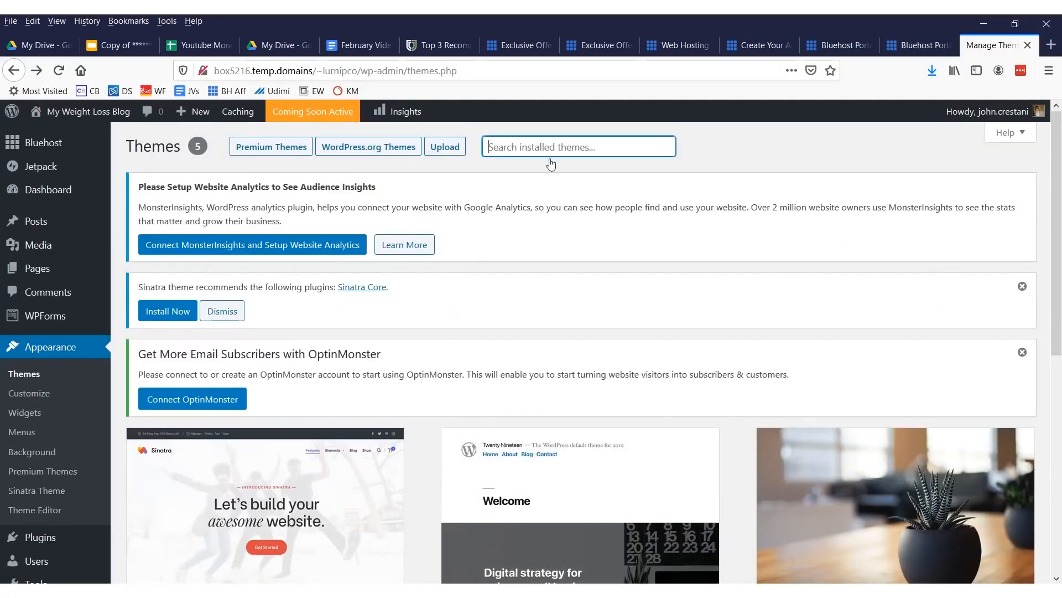
- Open the WordPress.org themes and filter them by the E-Commerce subject and the One Column layout
{"action": "mouse_move", "coordinate": [420, 129]}
{"action": "left_mouse_down"}
{"action": "mouse_move", "coordinate": [336, 130]}
{"action": "mouse_move", "coordinate": [415, 163]}
{"action": "mouse_move", "coordinate": [366, 128]}
{"action": "left_mouse_up"}
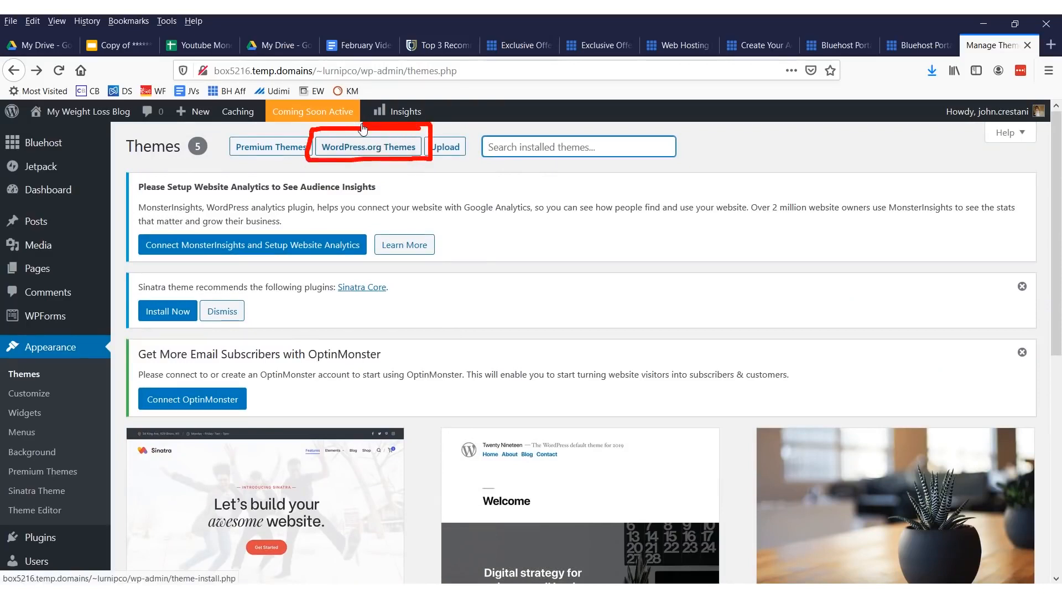
{"action": "left_click", "coordinate": [369, 147]}
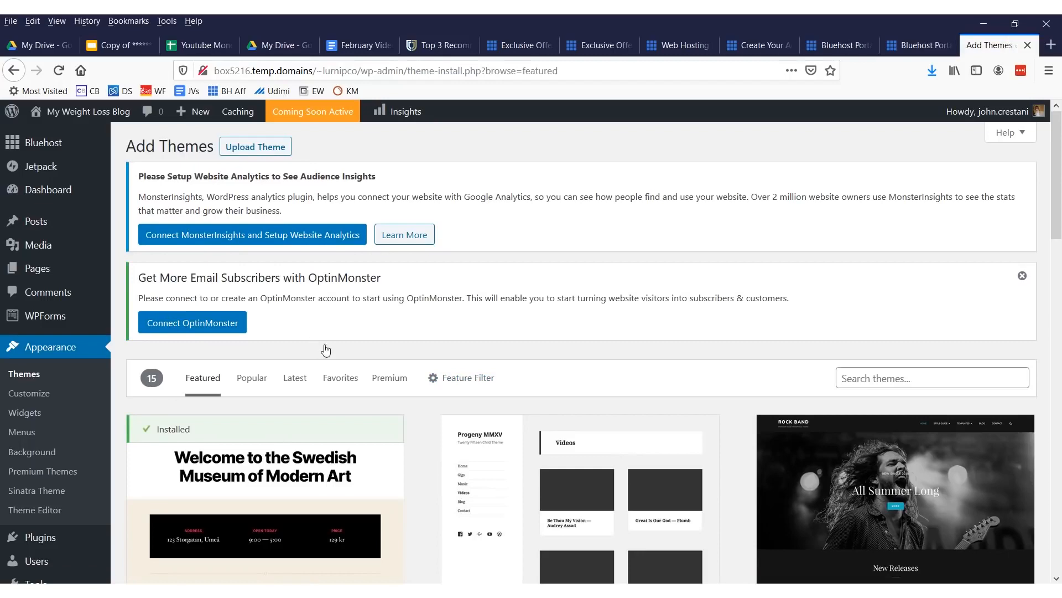
{"action": "mouse_move", "coordinate": [520, 350]}
{"action": "left_mouse_down"}
{"action": "mouse_move", "coordinate": [392, 368]}
{"action": "mouse_move", "coordinate": [504, 400]}
{"action": "left_mouse_up"}
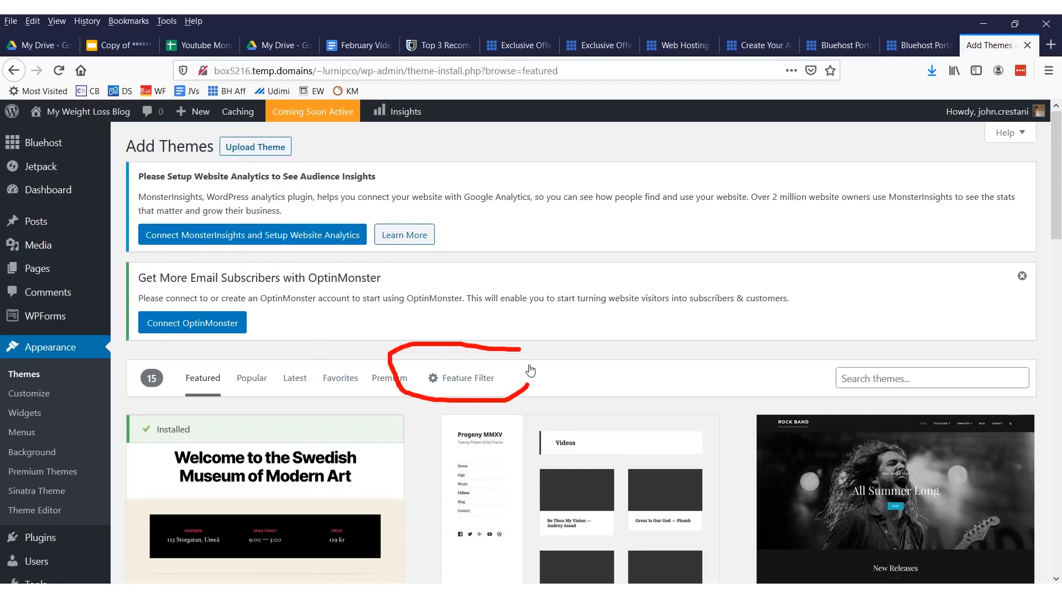
{"action": "left_click", "coordinate": [468, 378]}
{"action": "scroll", "coordinate": [458, 390], "scroll_direction": "down", "scroll_amount": 4}
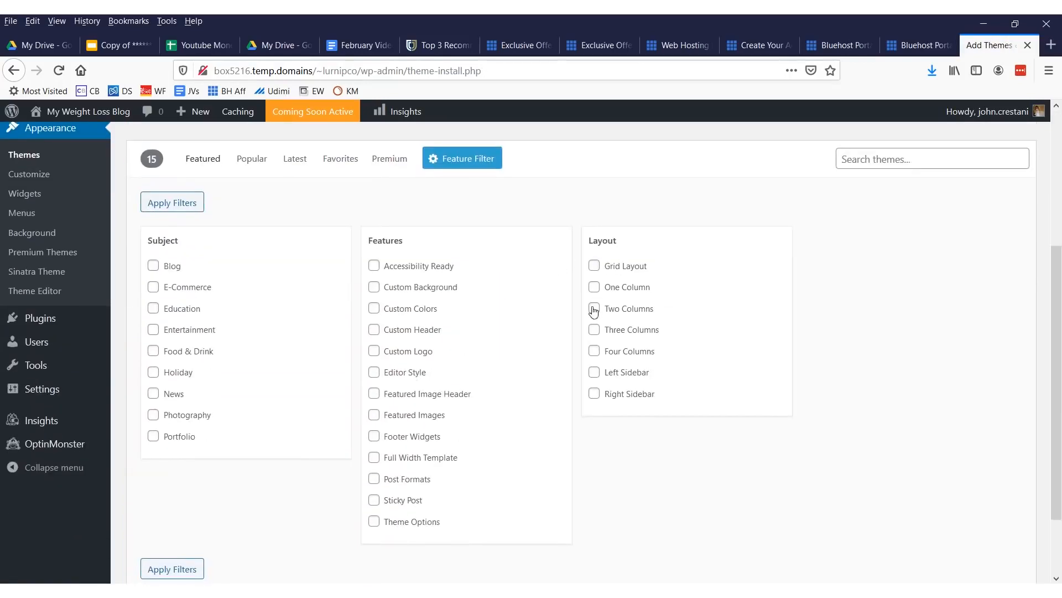
{"action": "left_click", "coordinate": [595, 289]}
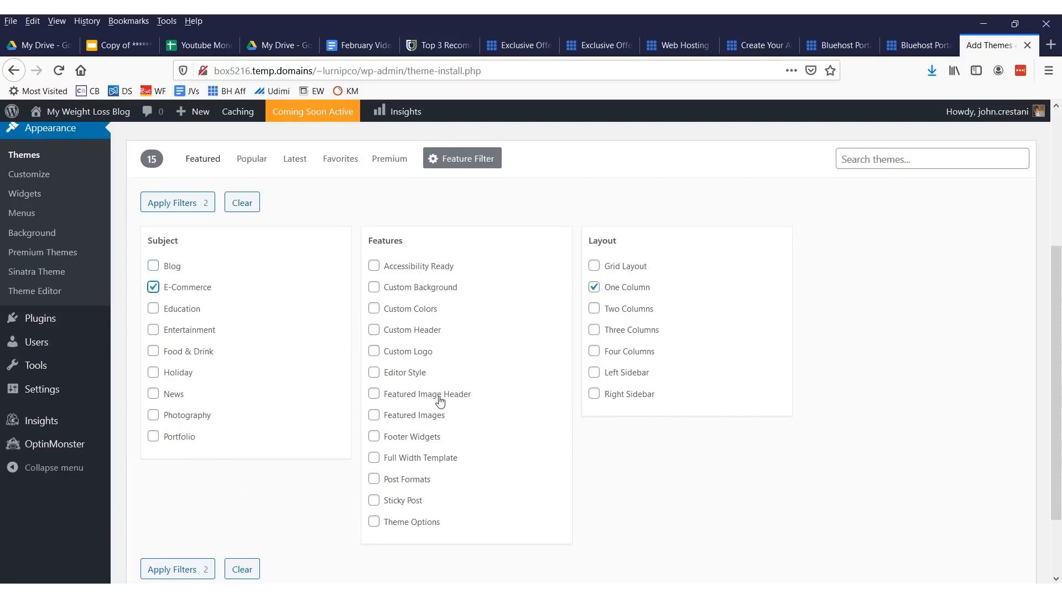
{"action": "left_click", "coordinate": [194, 573]}
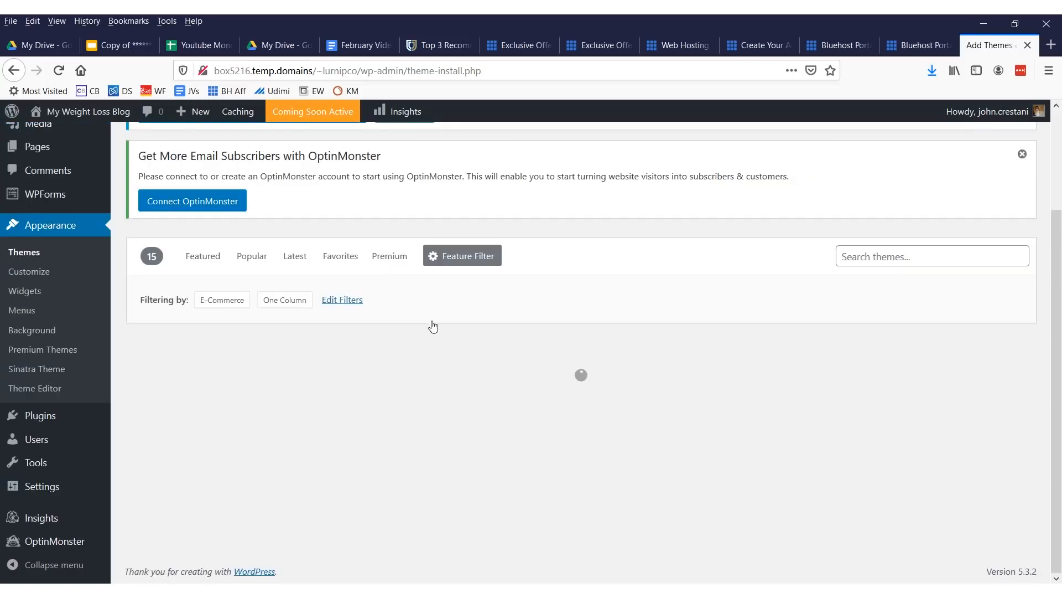
- Preview the Narmada theme, look through its sample posts and return to the theme results
{"action": "left_click", "coordinate": [381, 546]}
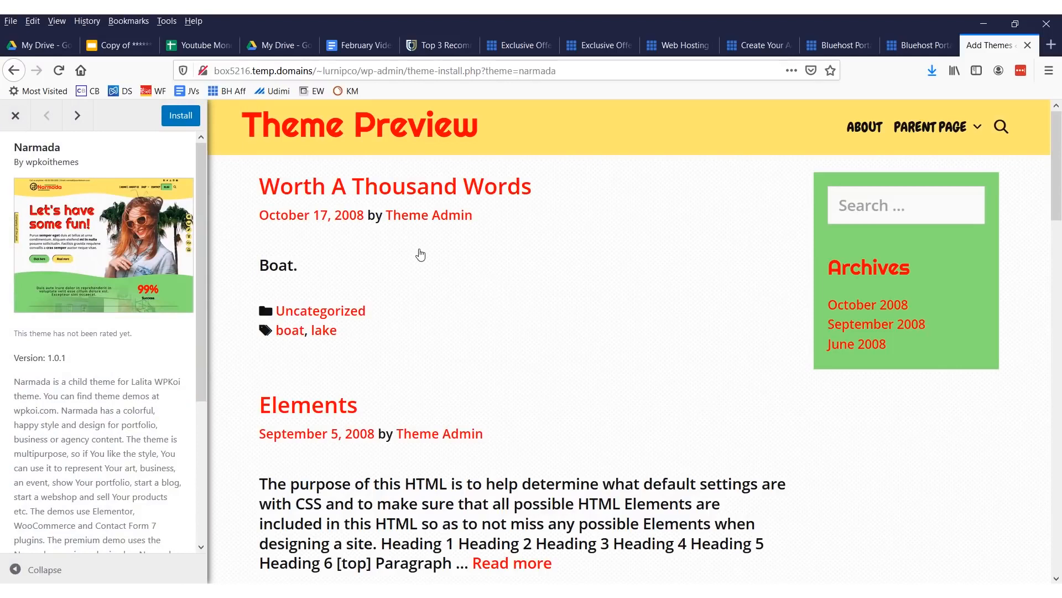
{"action": "scroll", "coordinate": [410, 290], "scroll_direction": "down", "scroll_amount": 5}
{"action": "scroll", "coordinate": [410, 296], "scroll_direction": "up", "scroll_amount": 5}
{"action": "scroll", "coordinate": [546, 322], "scroll_direction": "down", "scroll_amount": 10}
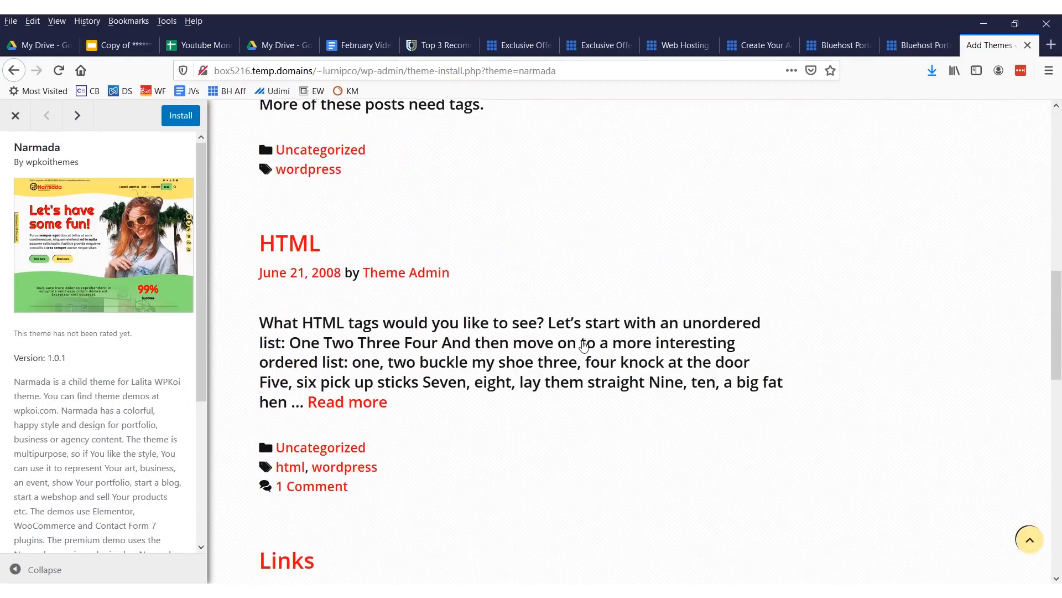
{"action": "scroll", "coordinate": [454, 268], "scroll_direction": "up", "scroll_amount": 8}
{"action": "scroll", "coordinate": [332, 177], "scroll_direction": "down", "scroll_amount": 15}
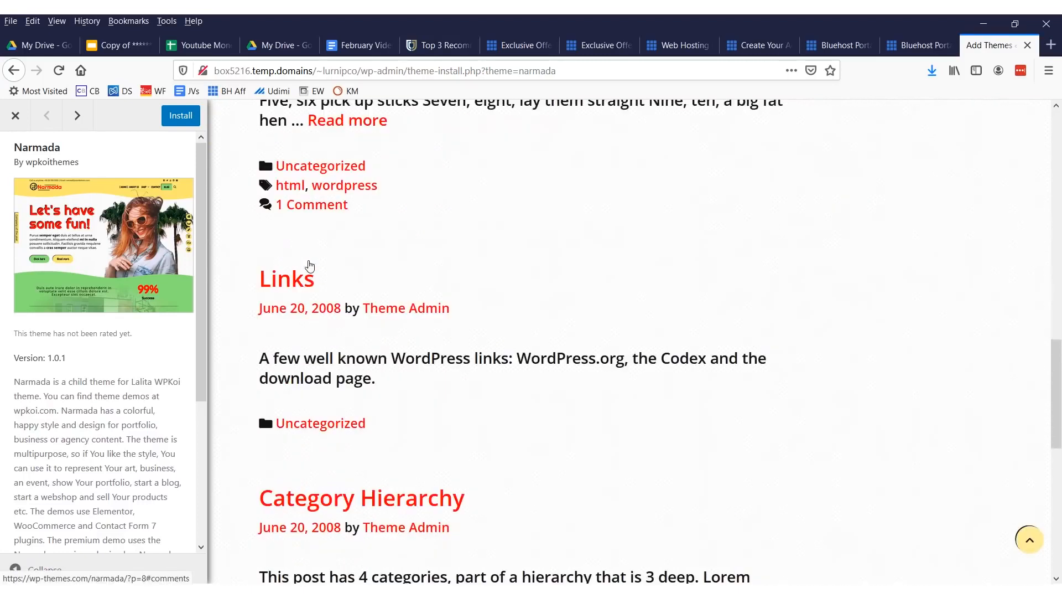
{"action": "scroll", "coordinate": [360, 279], "scroll_direction": "up", "scroll_amount": 10}
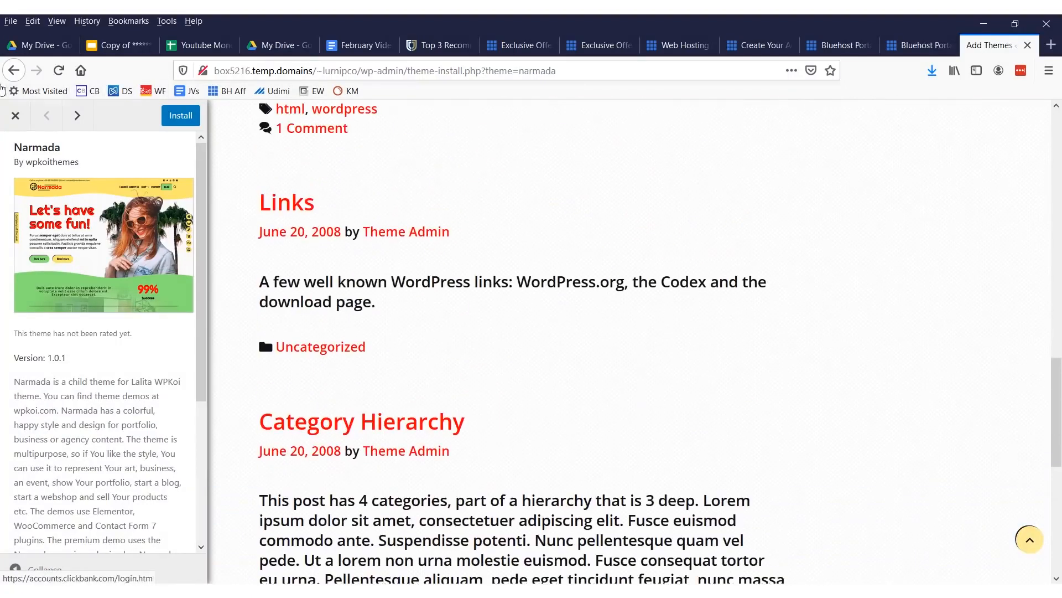
{"action": "key", "text": "alt+Left"}
- Browse the filtered themes, preview the Eliza theme down to its footer and close the preview
{"action": "scroll", "coordinate": [505, 363], "scroll_direction": "down", "scroll_amount": 3}
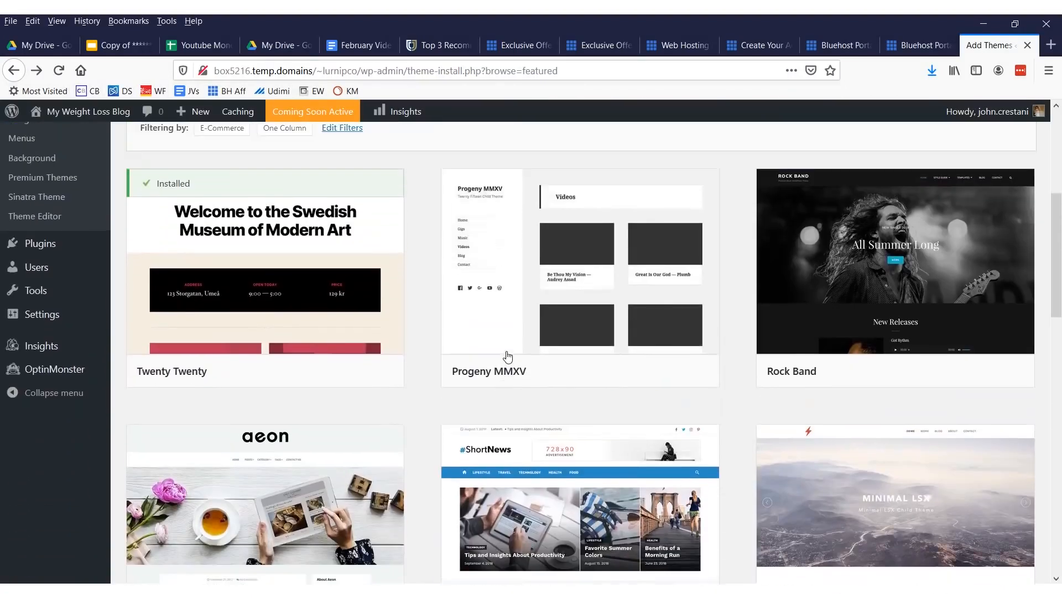
{"action": "scroll", "coordinate": [506, 355], "scroll_direction": "up", "scroll_amount": 5}
{"action": "scroll", "coordinate": [311, 327], "scroll_direction": "down", "scroll_amount": 12}
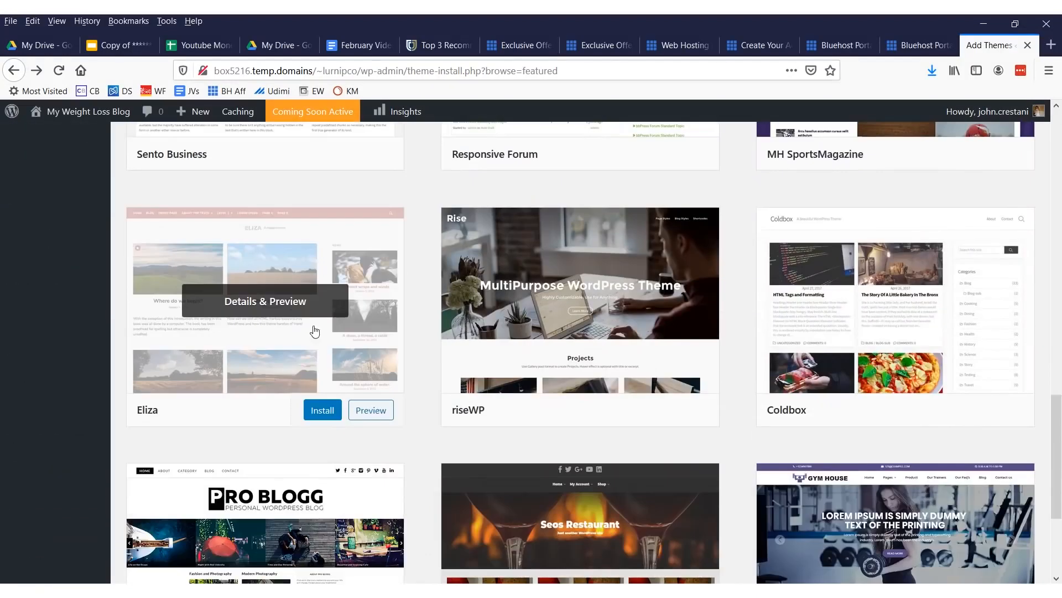
{"action": "left_click", "coordinate": [371, 411]}
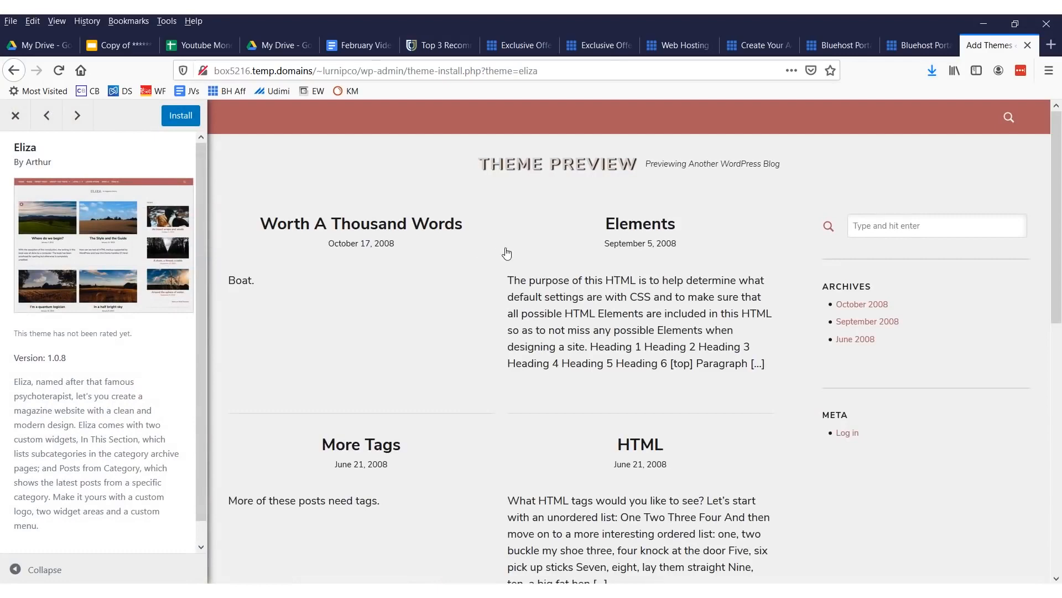
{"action": "scroll", "coordinate": [507, 252], "scroll_direction": "down", "scroll_amount": 10}
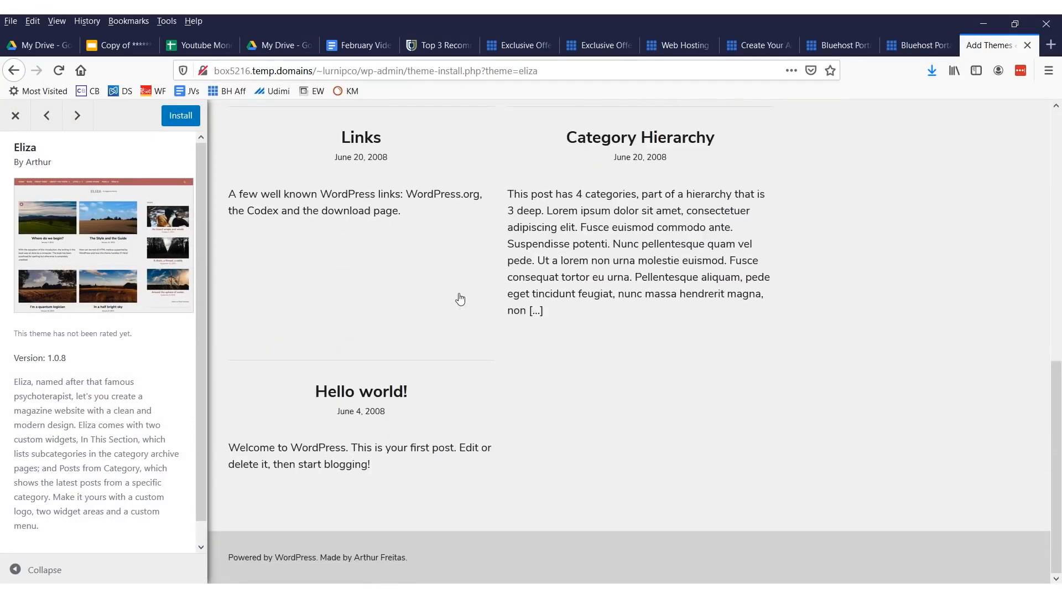
{"action": "scroll", "coordinate": [460, 299], "scroll_direction": "up", "scroll_amount": 5}
{"action": "key", "text": "Escape"}
- Look through the remaining filtered themes and activate the Twenty Twenty theme
{"action": "scroll", "coordinate": [363, 338], "scroll_direction": "down", "scroll_amount": 4}
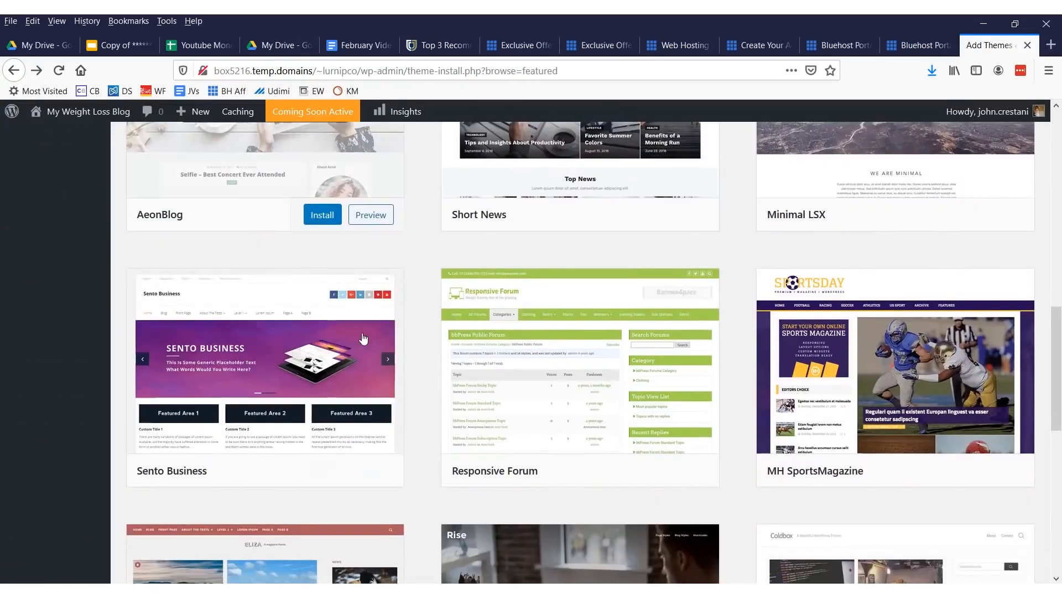
{"action": "scroll", "coordinate": [364, 338], "scroll_direction": "down", "scroll_amount": 8}
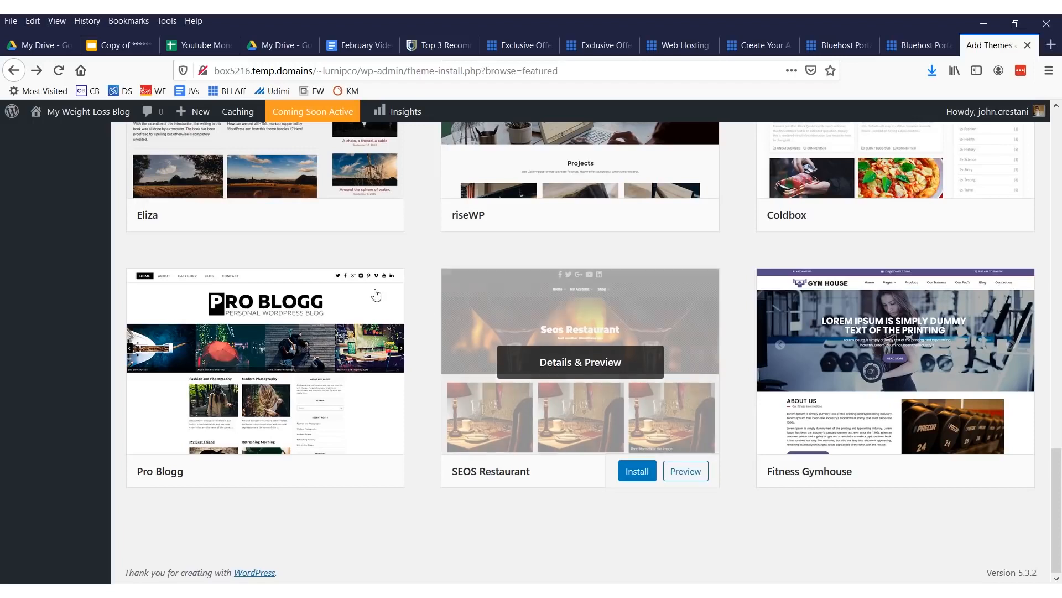
{"action": "scroll", "coordinate": [379, 294], "scroll_direction": "up", "scroll_amount": 15}
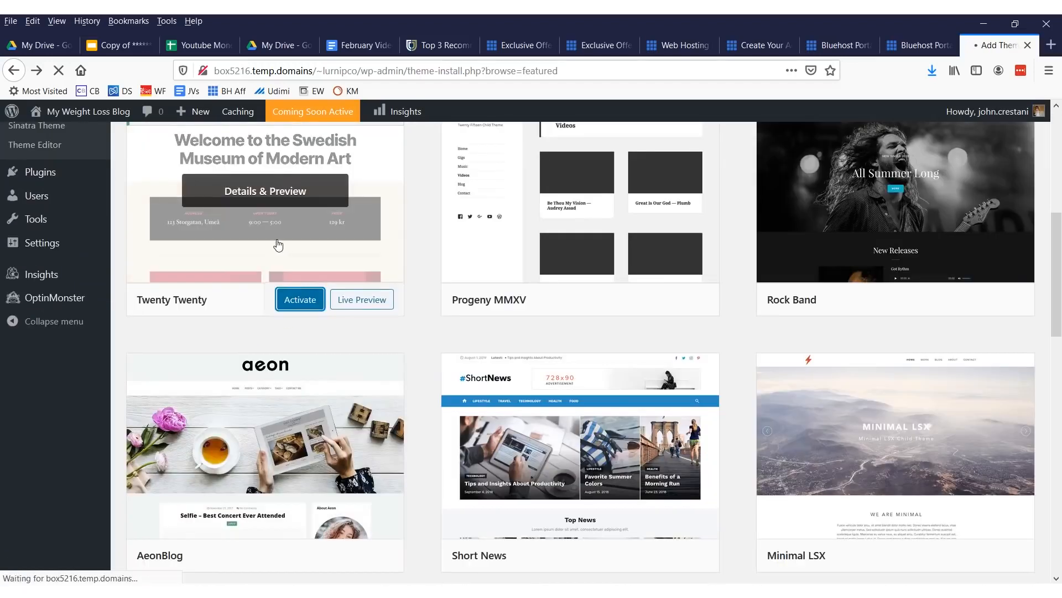
{"action": "scroll", "coordinate": [361, 288], "scroll_direction": "down", "scroll_amount": 3}
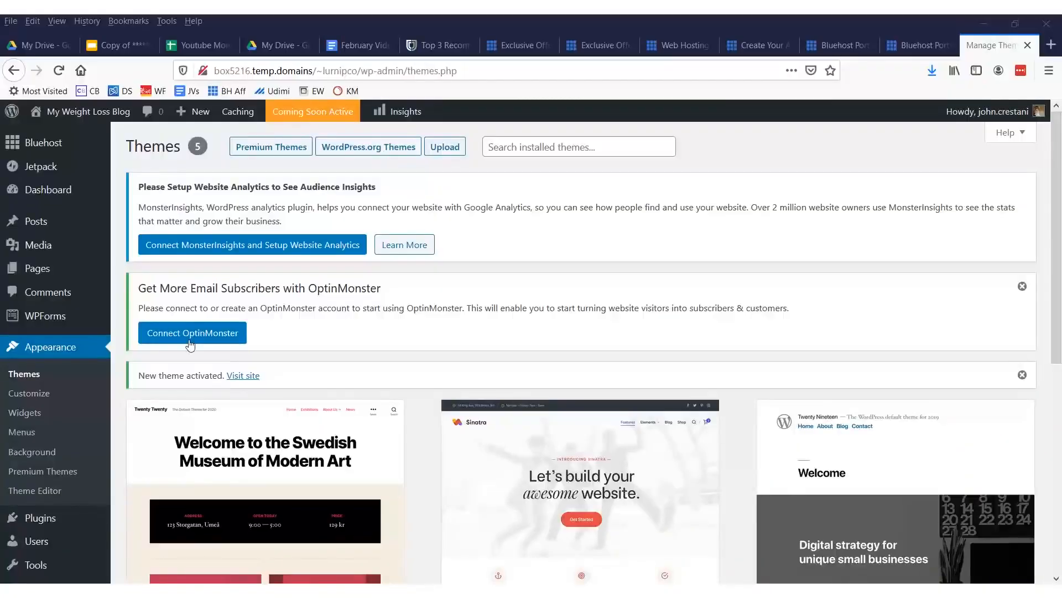
- Start a new blog post and dismiss the editor's welcome tip about blocks
{"action": "left_click_drag", "start_coordinate": [86, 212], "coordinate": [2, 230]}
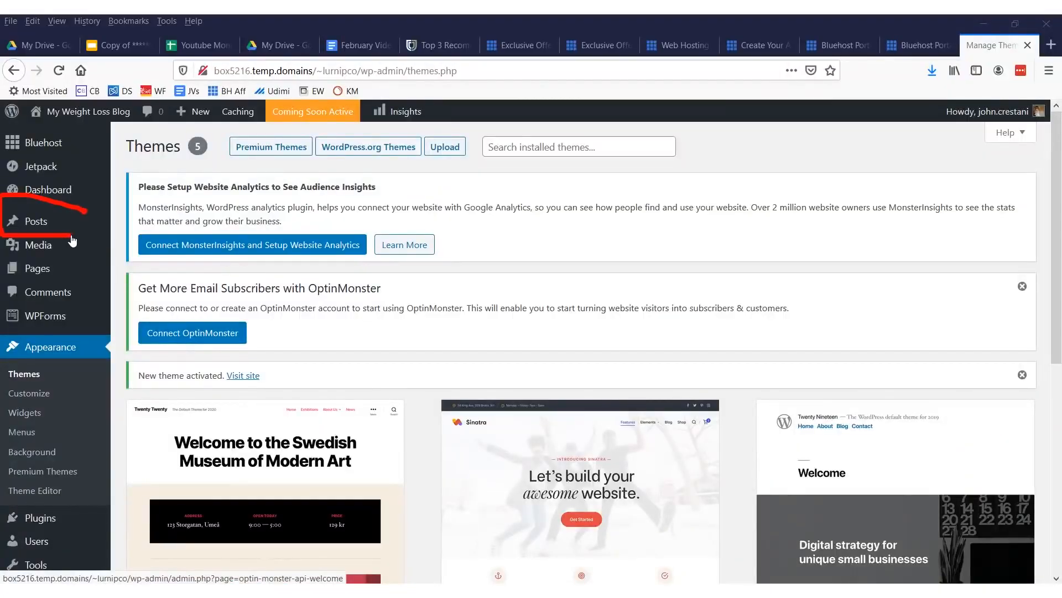
{"action": "mouse_move", "coordinate": [409, 234]}
{"action": "left_mouse_down"}
{"action": "mouse_move", "coordinate": [105, 224]}
{"action": "mouse_move", "coordinate": [120, 232]}
{"action": "left_mouse_up"}
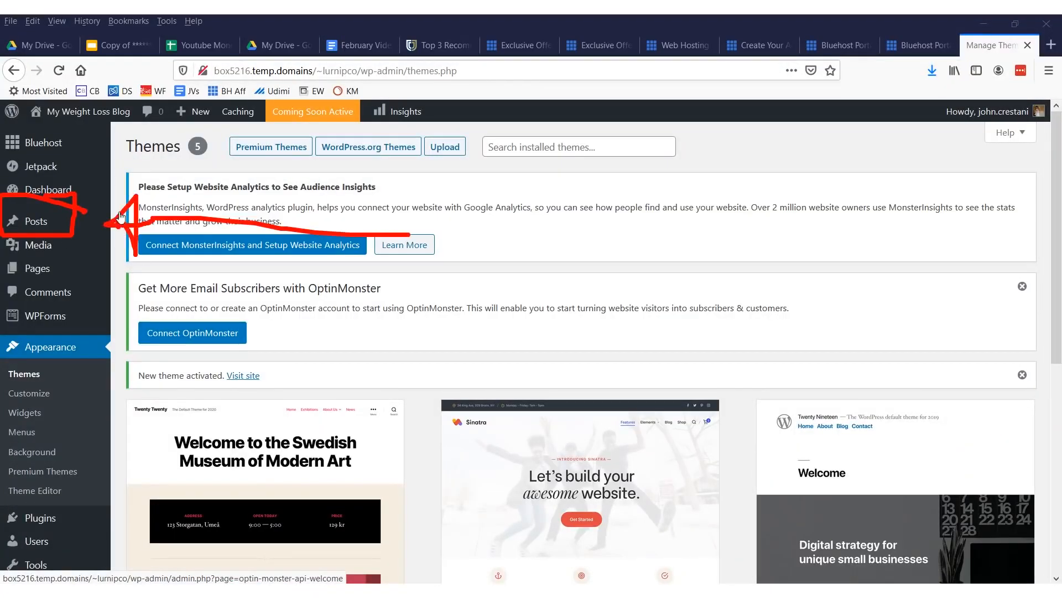
{"action": "left_click", "coordinate": [34, 221]}
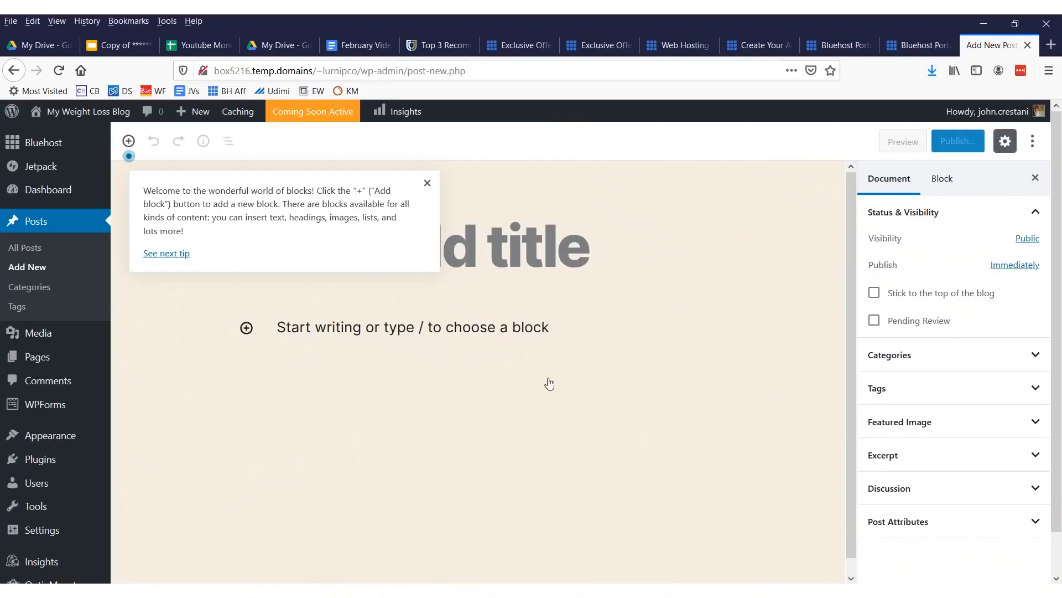
{"action": "left_click", "coordinate": [428, 183]}
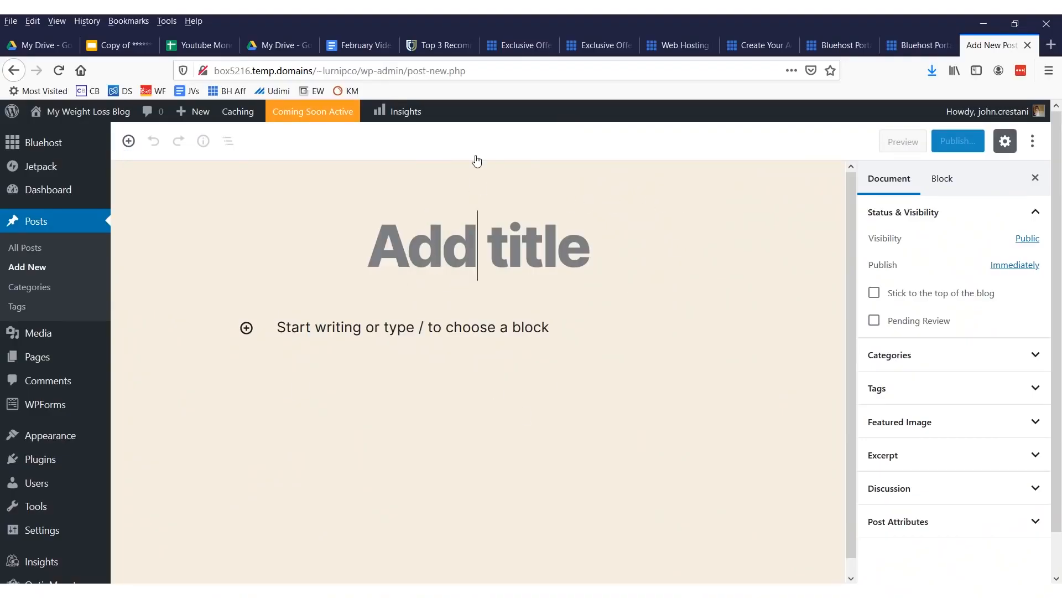
- Title the post "How I lost weight drinking beer!" and write "Heres how and here are my recommended beers" with LINK lines below
{"action": "type", "text": "How "}
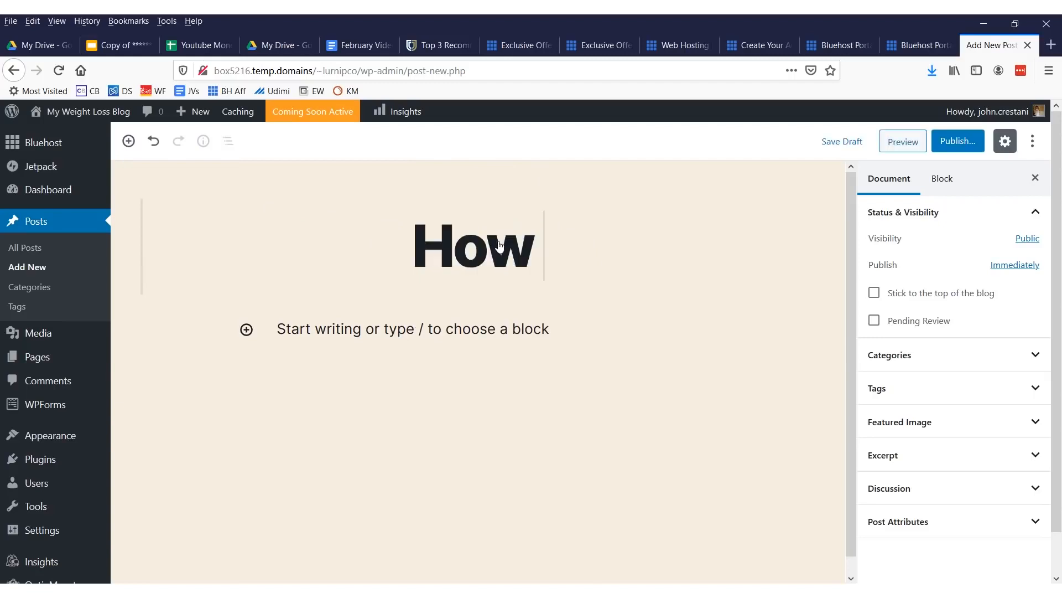
{"action": "type", "text": "I lost w"}
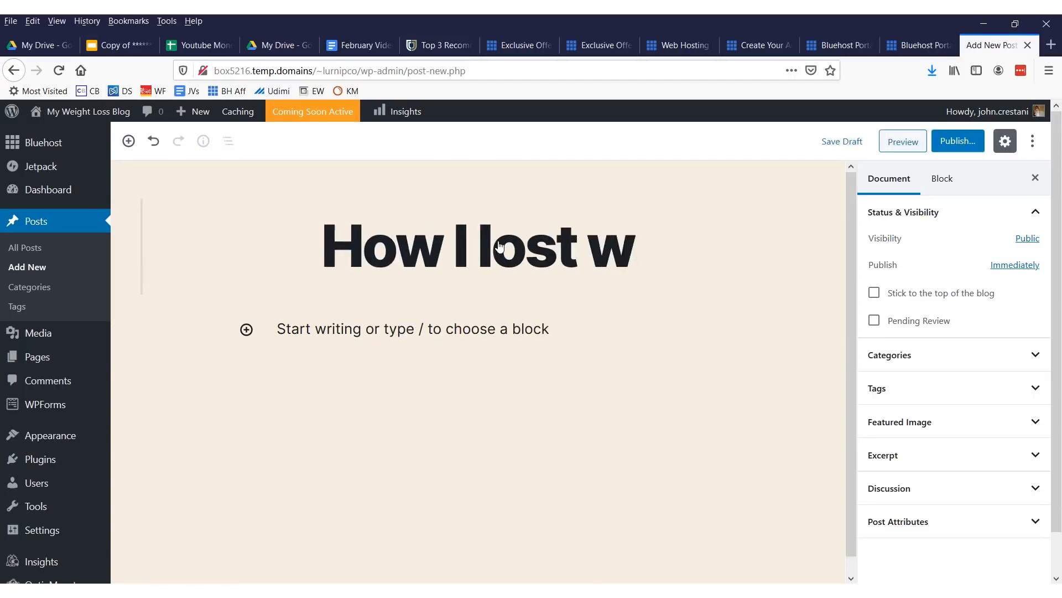
{"action": "type", "text": "eight drinking beer!"}
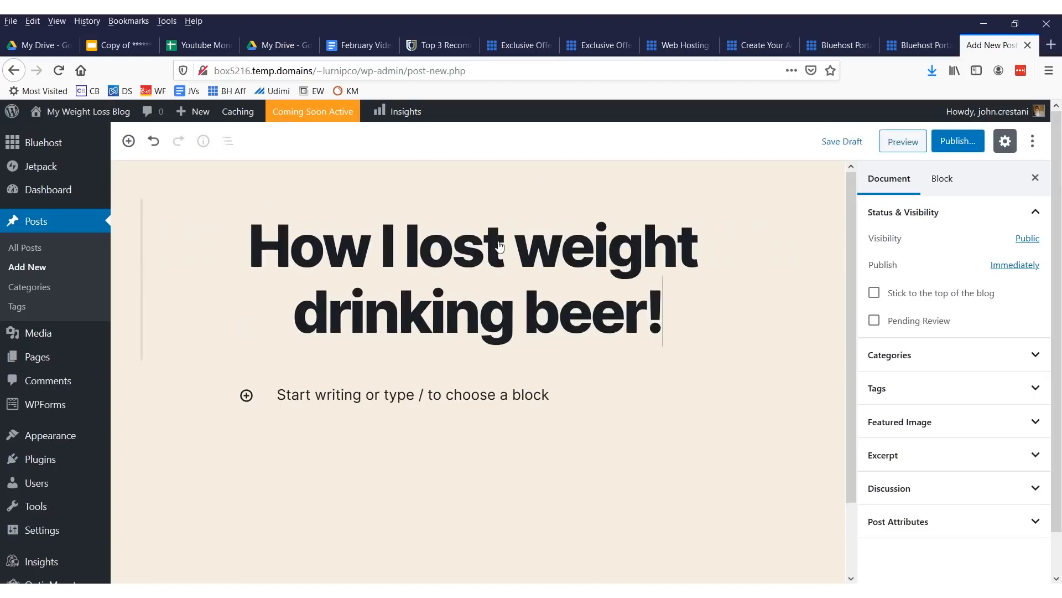
{"action": "left_click", "coordinate": [495, 398]}
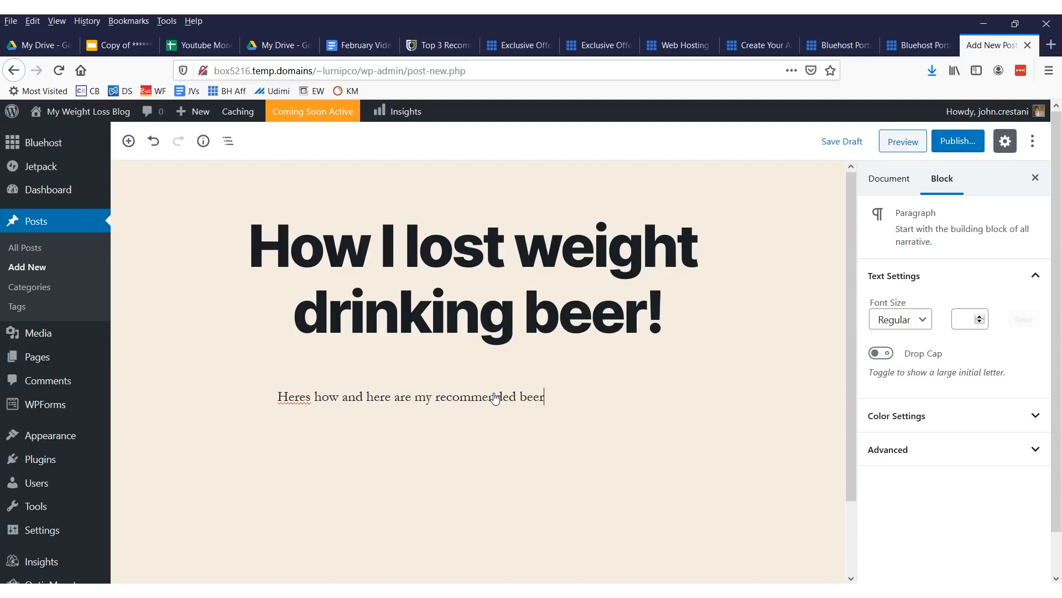
{"action": "type", "text": "s"}
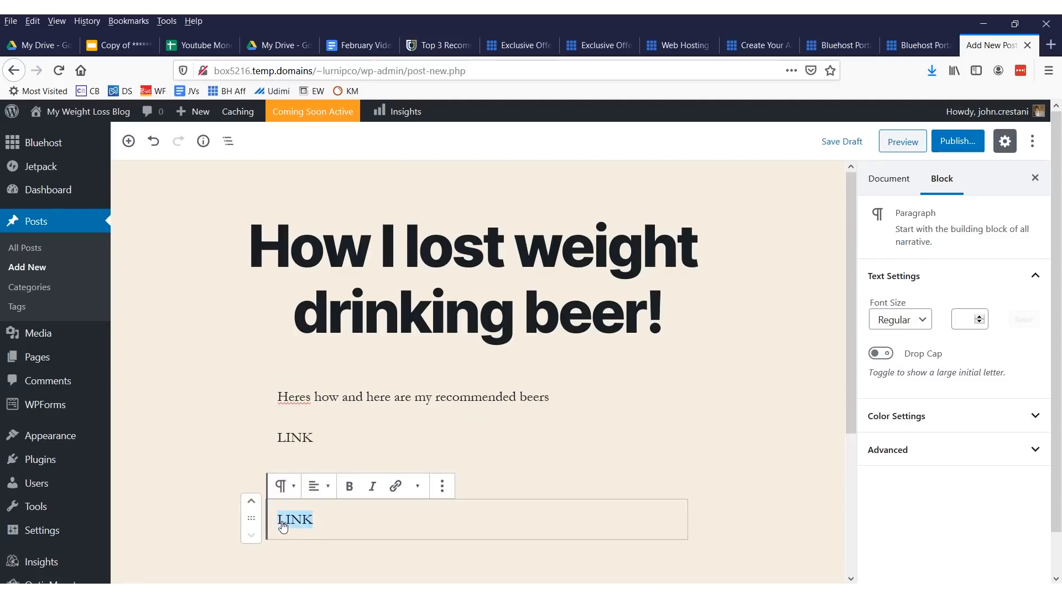
{"action": "left_click_drag", "start_coordinate": [283, 524], "coordinate": [277, 522]}
{"action": "left_click", "coordinate": [395, 486]}
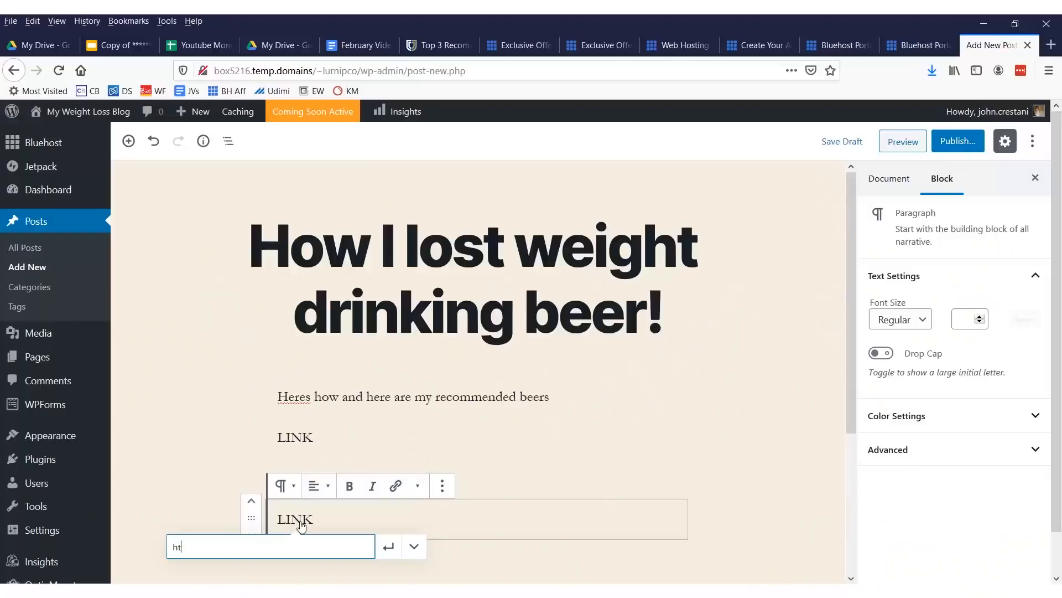
{"action": "type", "text": "http:/go"}
{"action": "type", "text": "/google.com"}
{"action": "key", "text": "Return"}
- Publish the finished blog post about losing weight drinking beer
{"action": "left_click", "coordinate": [574, 446]}
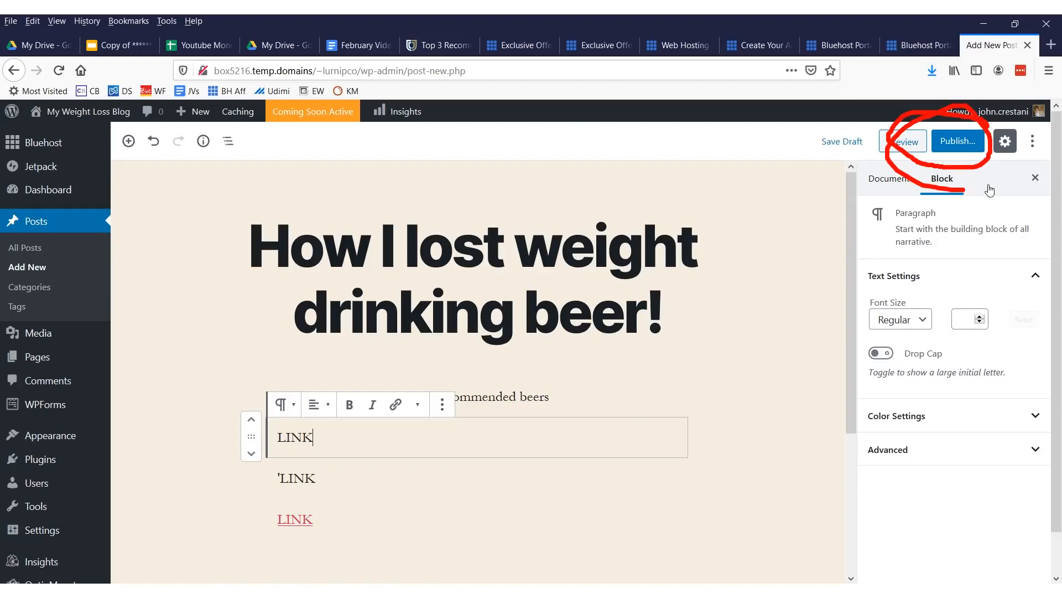
{"action": "left_click", "coordinate": [853, 143]}
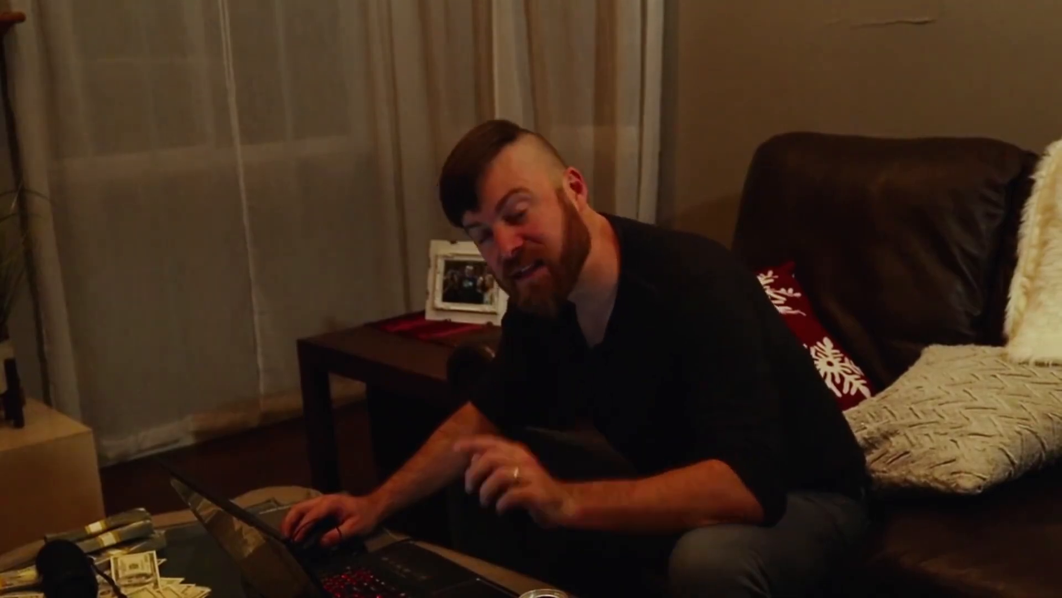
- Open the Bluehost home page in the WordPress admin and launch the site out of Coming Soon mode
{"action": "mouse_move", "coordinate": [128, 146]}
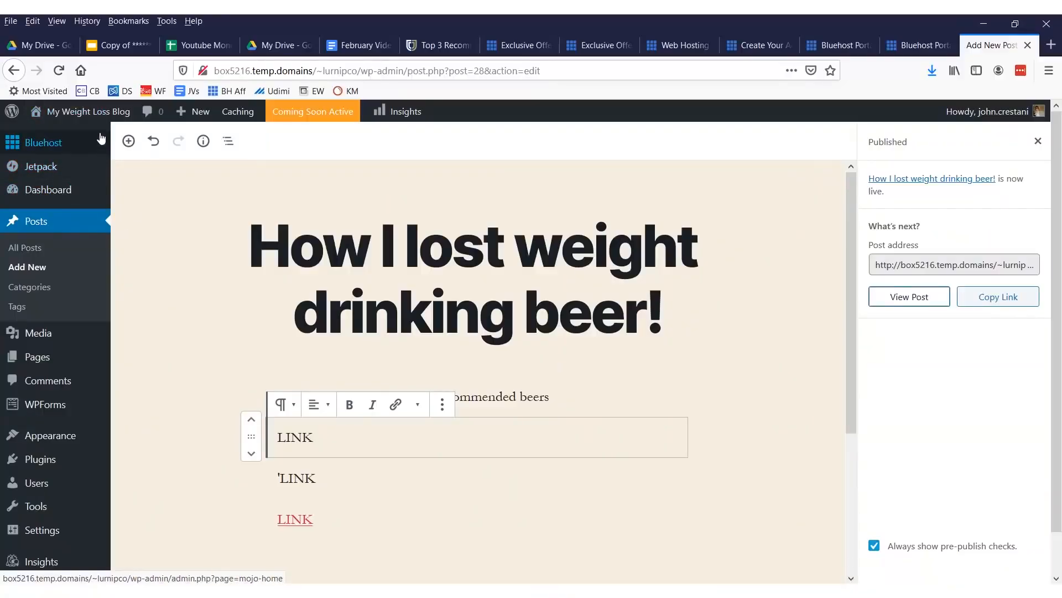
{"action": "mouse_move", "coordinate": [50, 148]}
{"action": "left_click", "coordinate": [131, 147]}
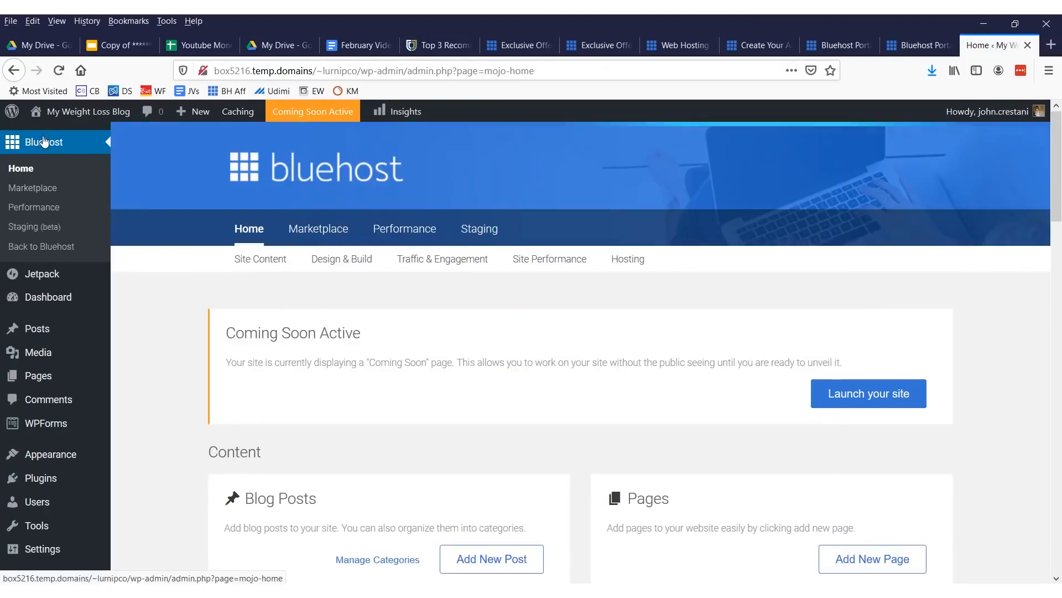
{"action": "scroll", "coordinate": [760, 205], "scroll_direction": "down", "scroll_amount": 2}
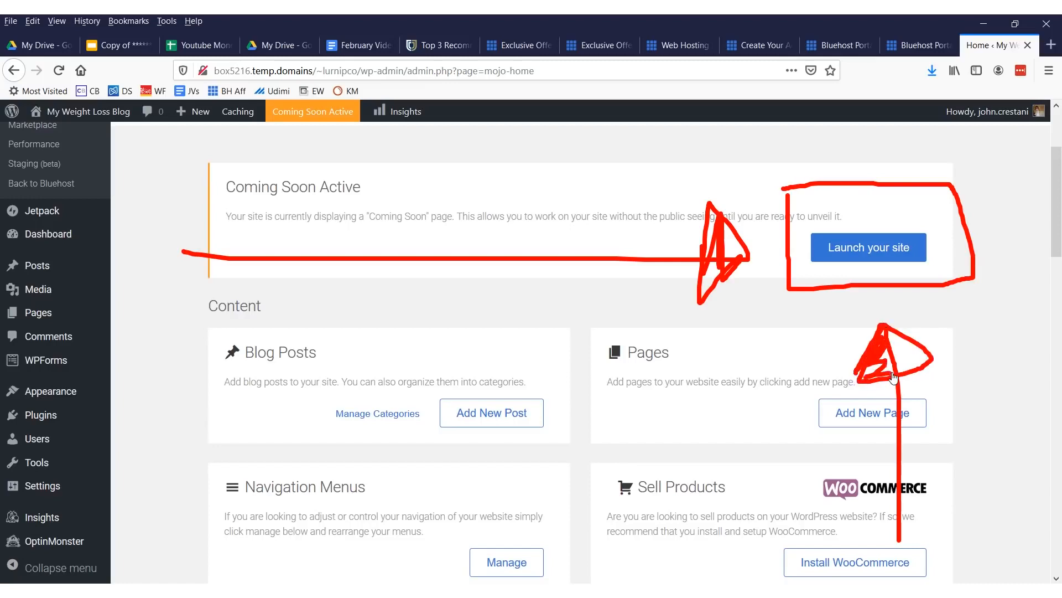
{"action": "left_click", "coordinate": [839, 408]}
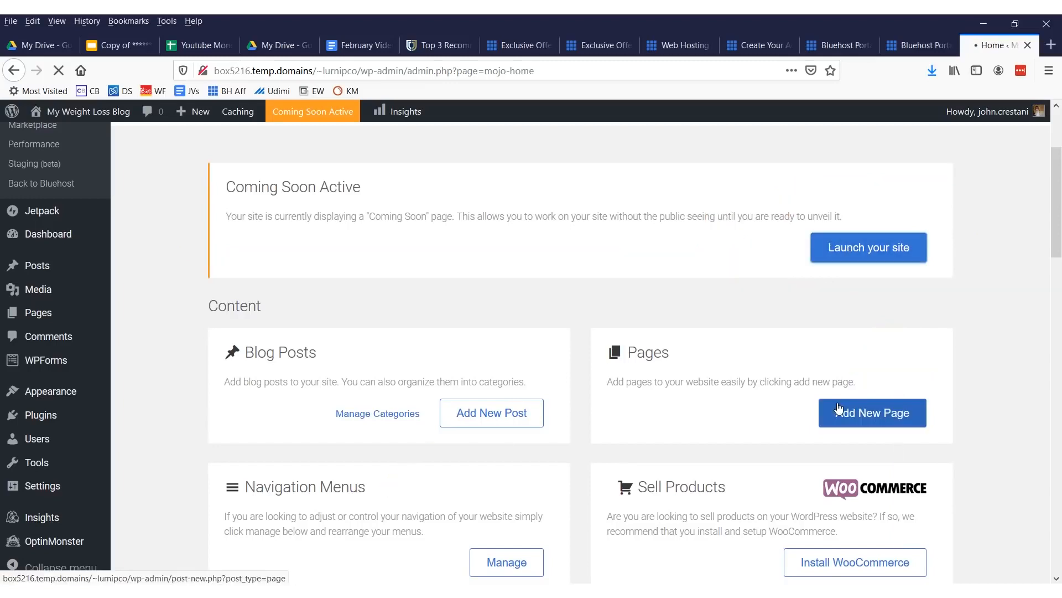